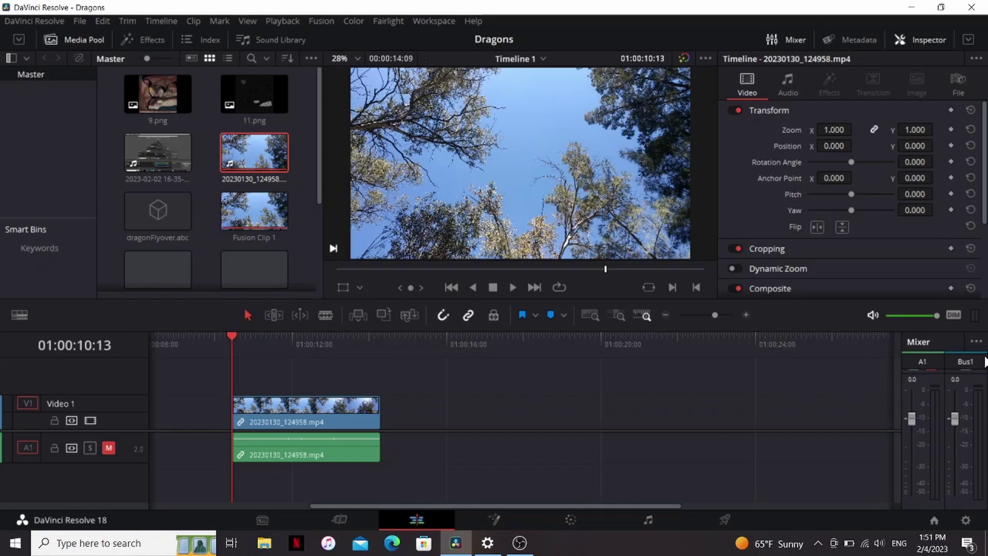
Convert the tree clip into a Fusion clip and open it for compositing.
{"action": "left_click", "coordinate": [266, 344]}
{"action": "right_click", "coordinate": [311, 410]}
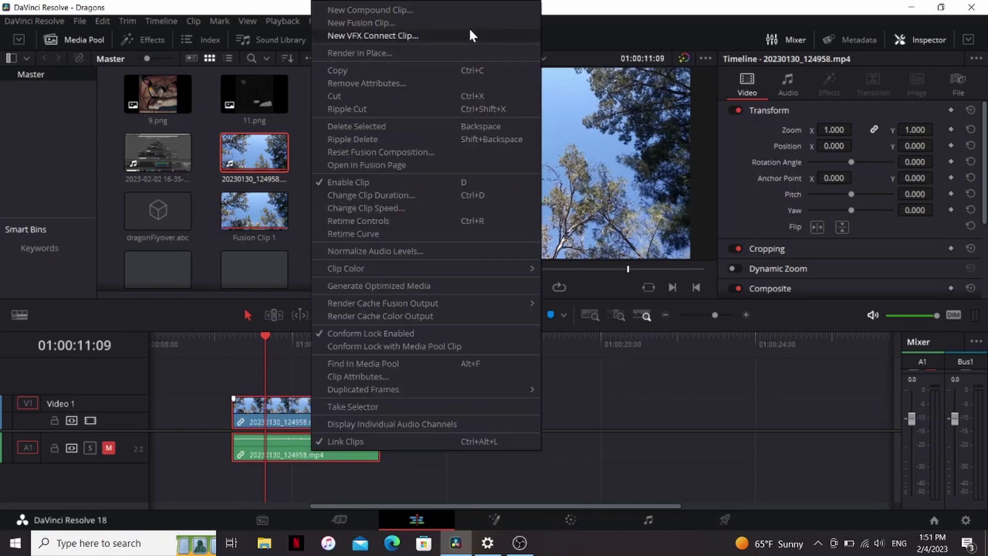
{"action": "key", "text": "Escape"}
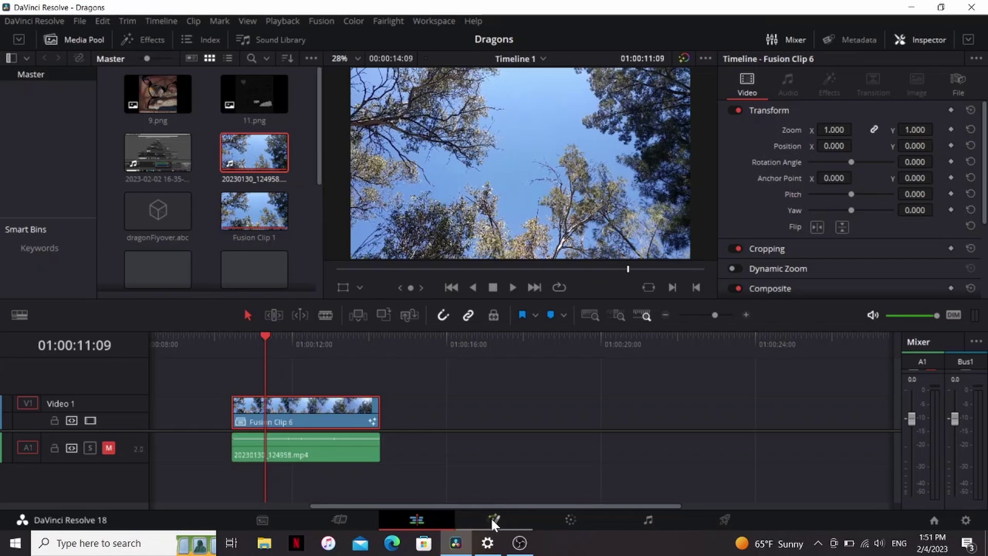
{"action": "left_click", "coordinate": [490, 517]}
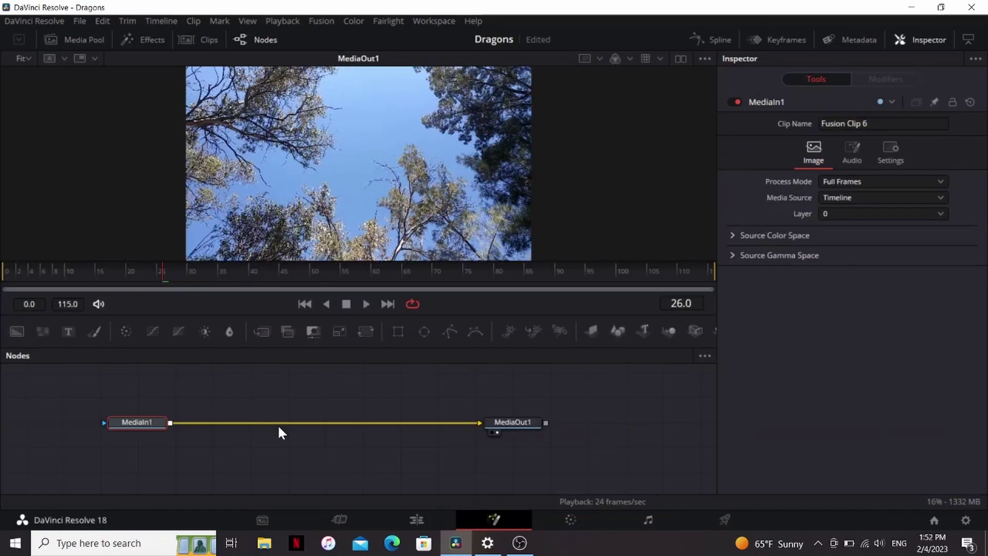
Add a Tracker node with two tracking points on the upper treetops.
{"action": "key", "text": "shift+space"}
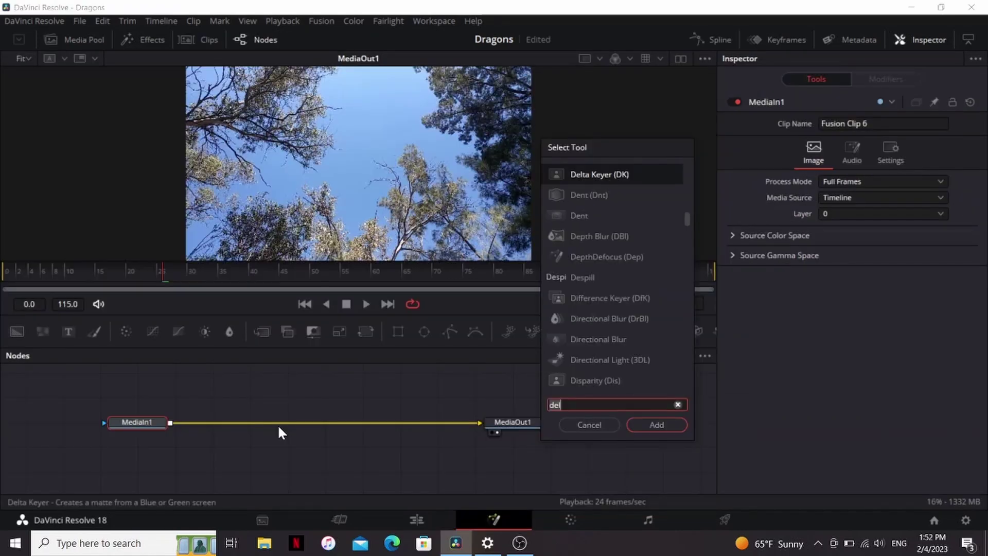
{"action": "type", "text": "tr"}
{"action": "key", "text": "Return"}
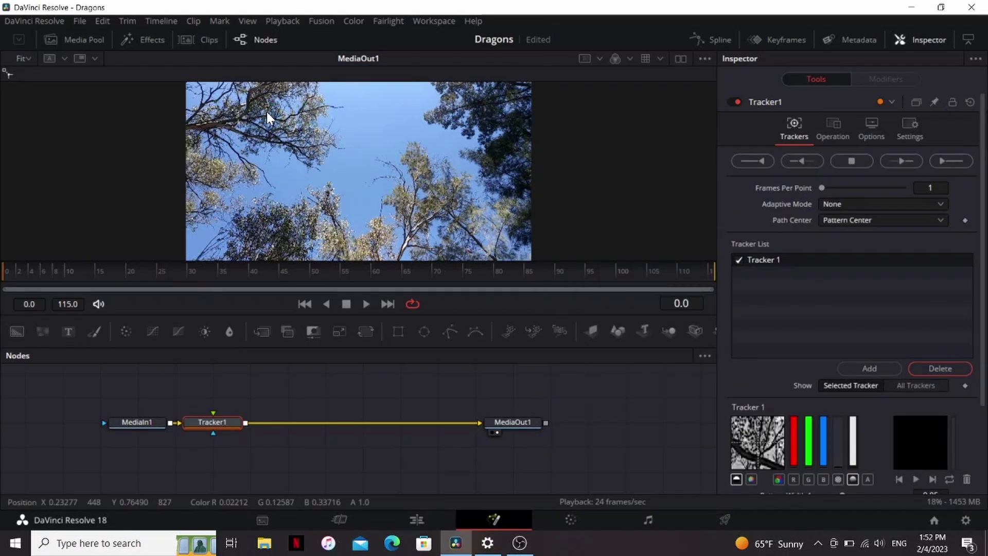
{"action": "left_click_drag", "start_coordinate": [266, 113], "coordinate": [426, 113]}
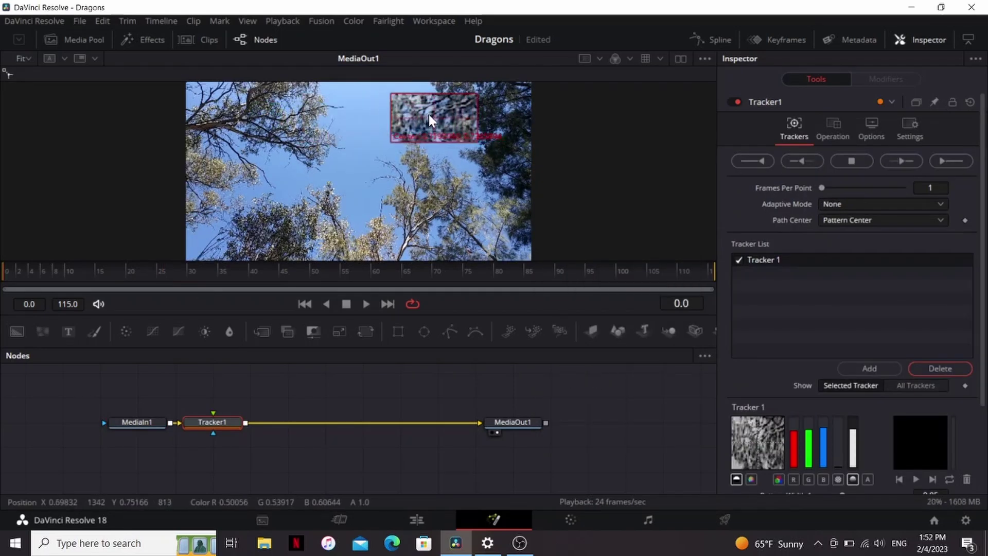
{"action": "left_click", "coordinate": [852, 367]}
{"action": "left_click_drag", "start_coordinate": [452, 113], "coordinate": [432, 88]}
Set both trackers to Best match adaptive mode and track forward through the clip.
{"action": "left_click", "coordinate": [854, 203]}
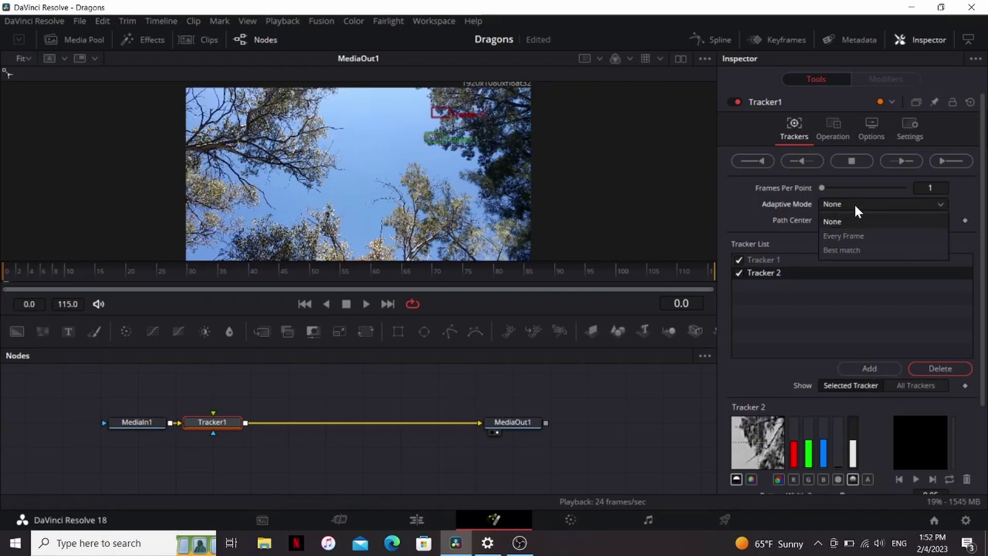
{"action": "left_click", "coordinate": [853, 248]}
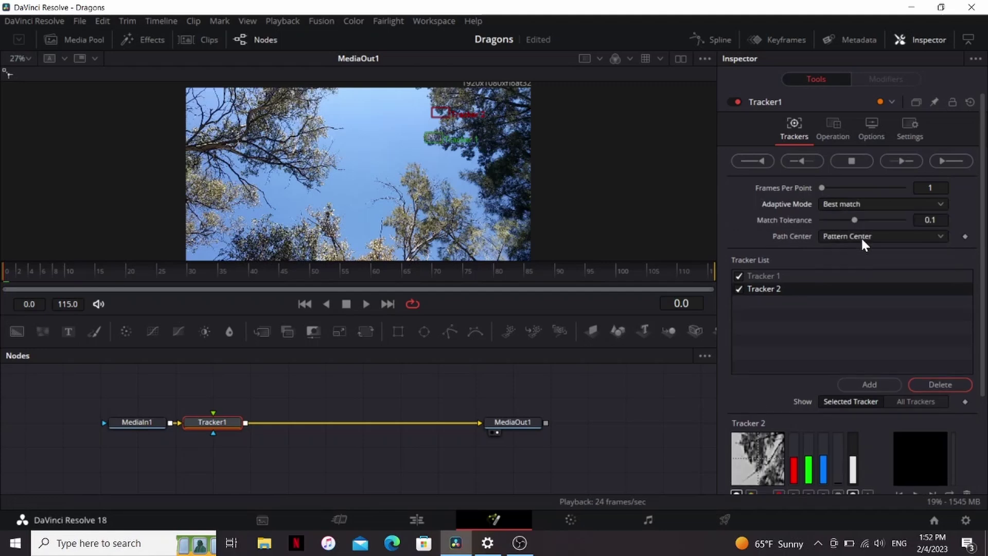
{"action": "left_click", "coordinate": [901, 162]}
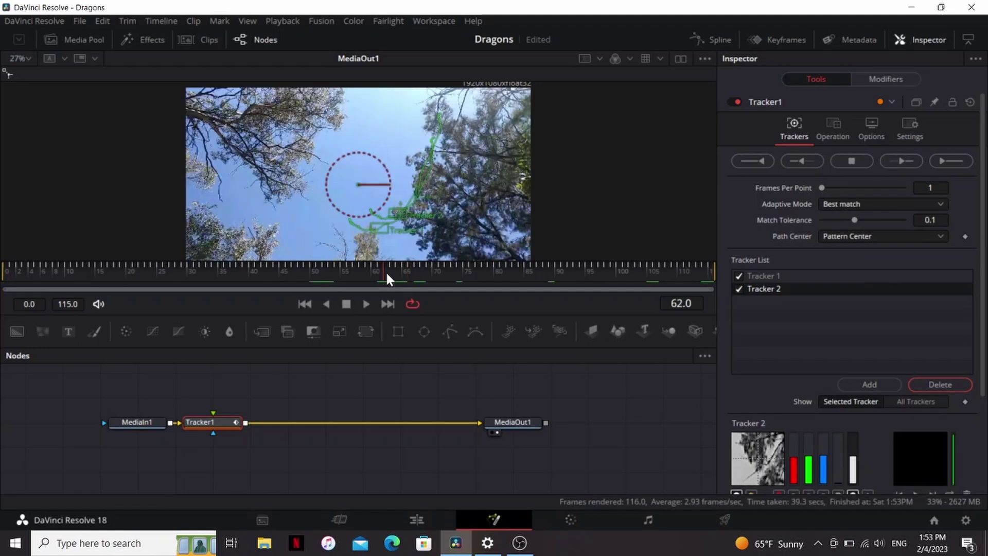
{"action": "left_click", "coordinate": [385, 271]}
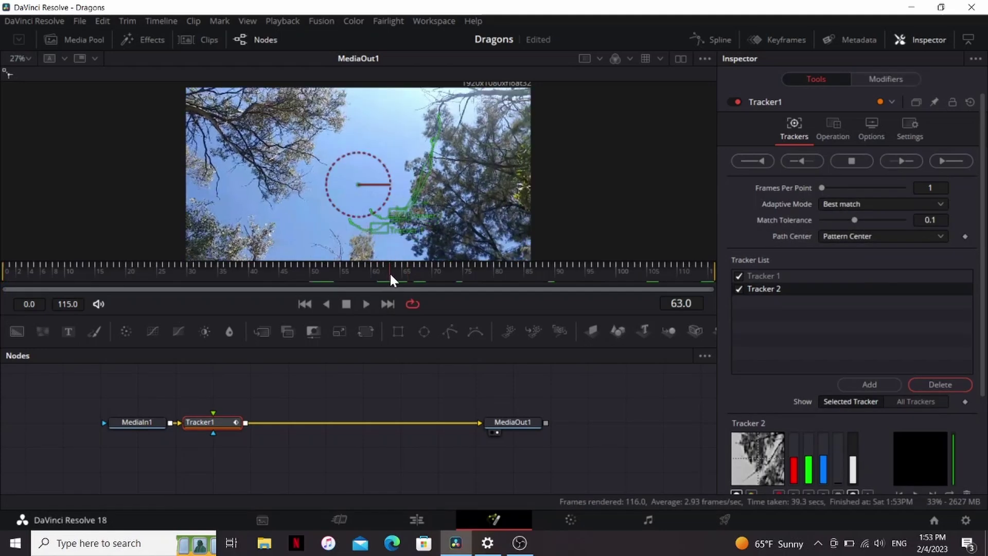
Set the tracker's operation to Match Move.
{"action": "left_click", "coordinate": [835, 128]}
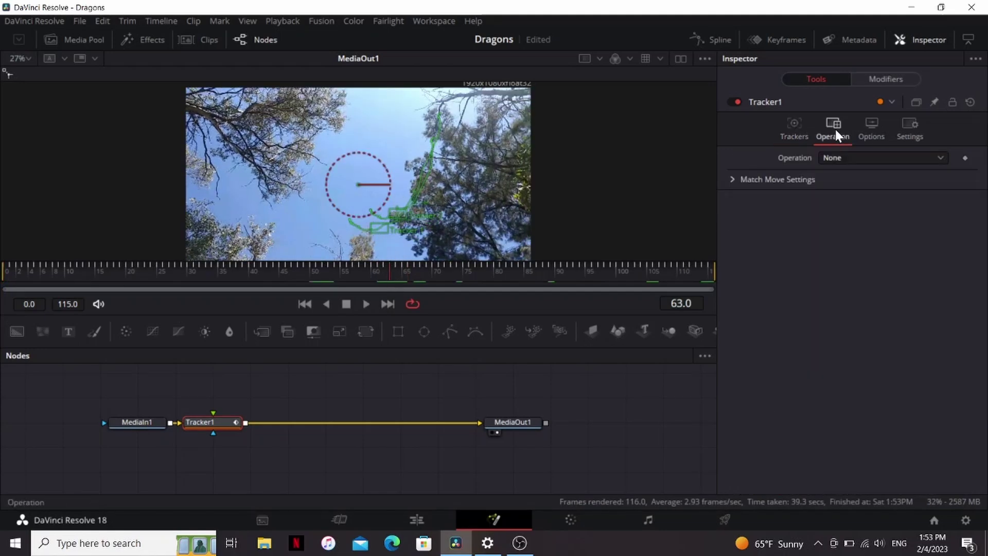
{"action": "left_click", "coordinate": [846, 158]}
{"action": "left_click", "coordinate": [843, 189]}
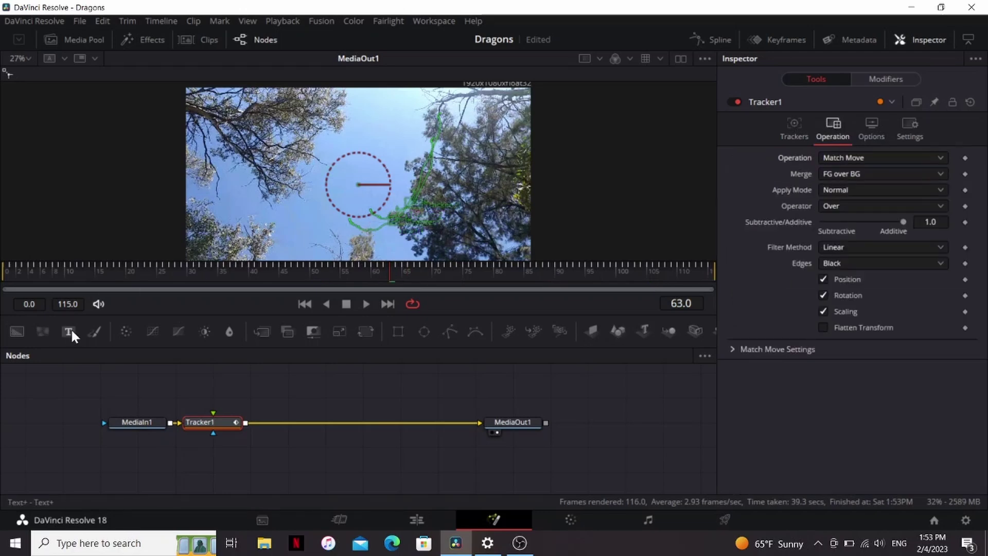
Test the track with temporary 'DRAGON' text over the treetops, then delete it.
{"action": "left_click_drag", "start_coordinate": [70, 330], "coordinate": [213, 391]}
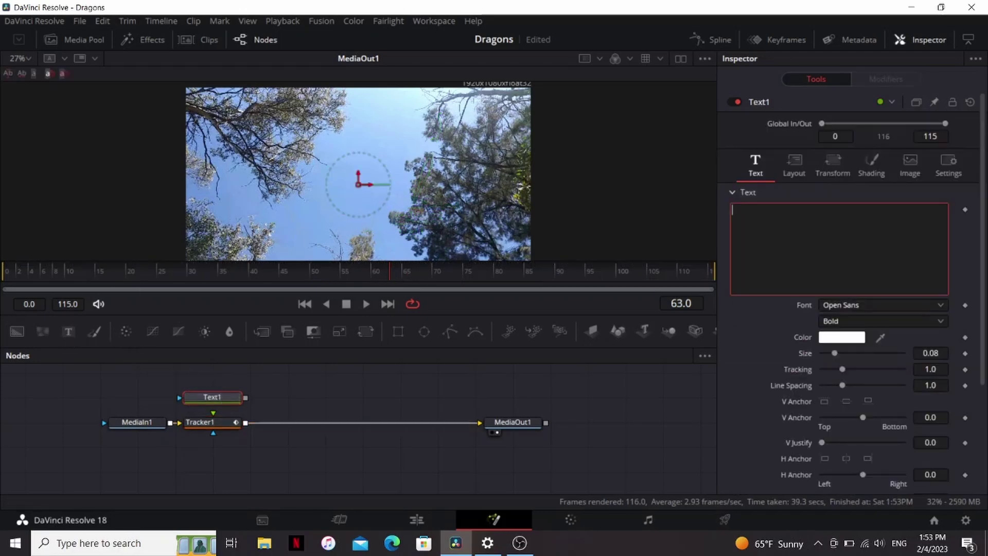
{"action": "type", "text": "DRAGON"}
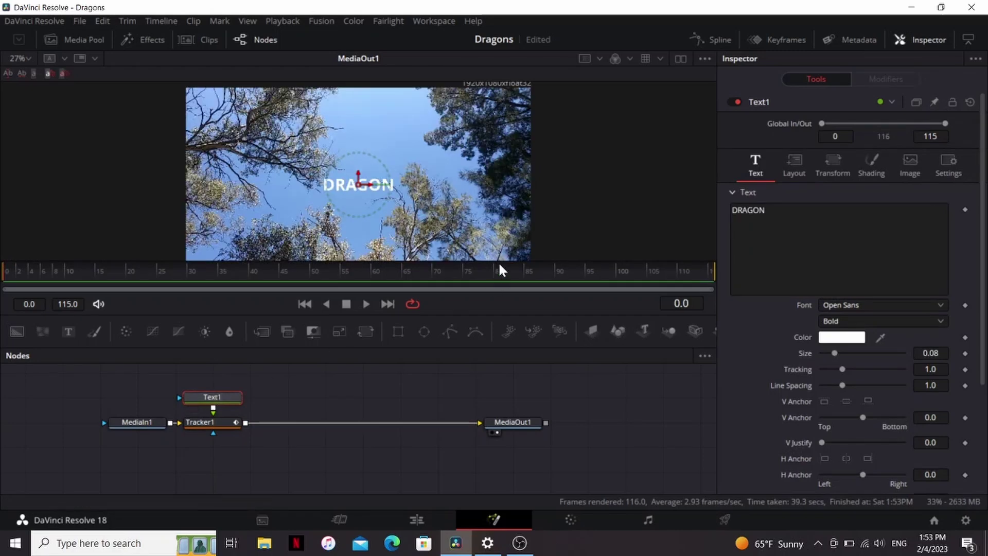
{"action": "left_click_drag", "start_coordinate": [359, 185], "coordinate": [397, 119]}
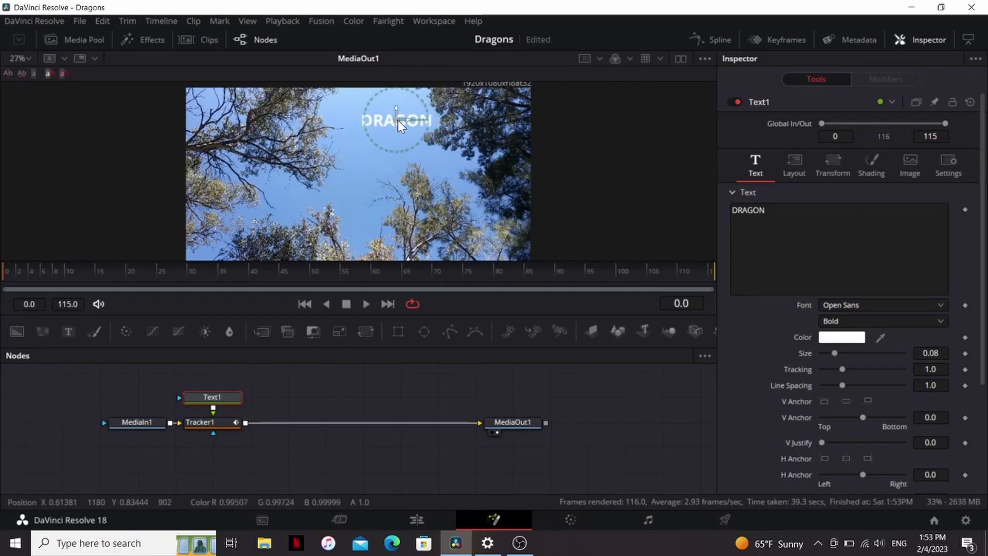
{"action": "left_click", "coordinate": [466, 377]}
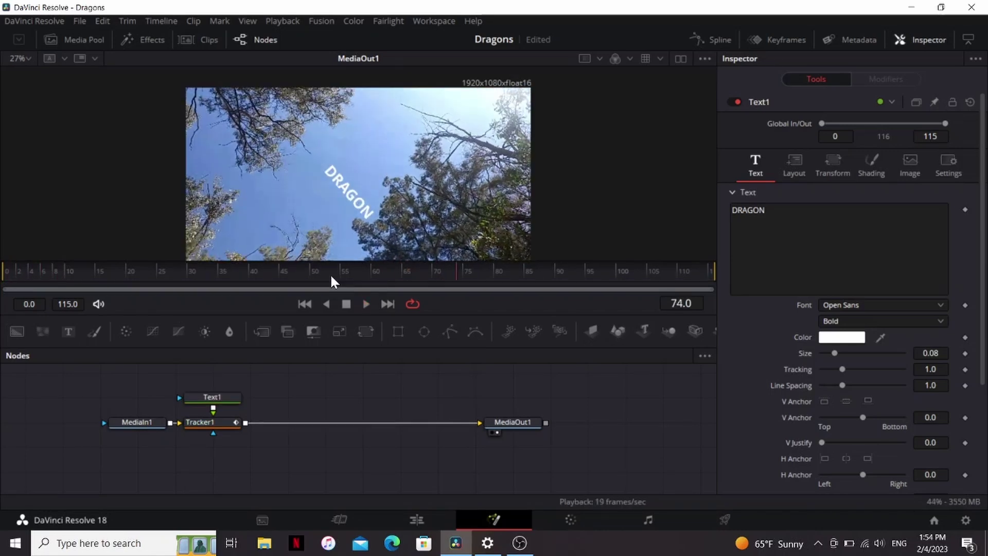
{"action": "left_click", "coordinate": [234, 399]}
{"action": "key", "text": "Delete"}
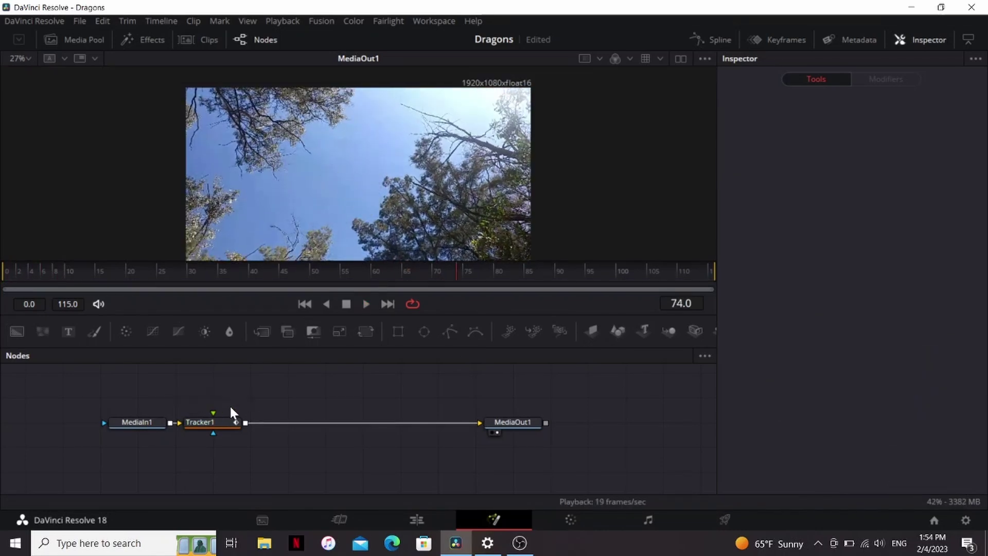
{"action": "left_click_drag", "start_coordinate": [226, 423], "coordinate": [295, 426]}
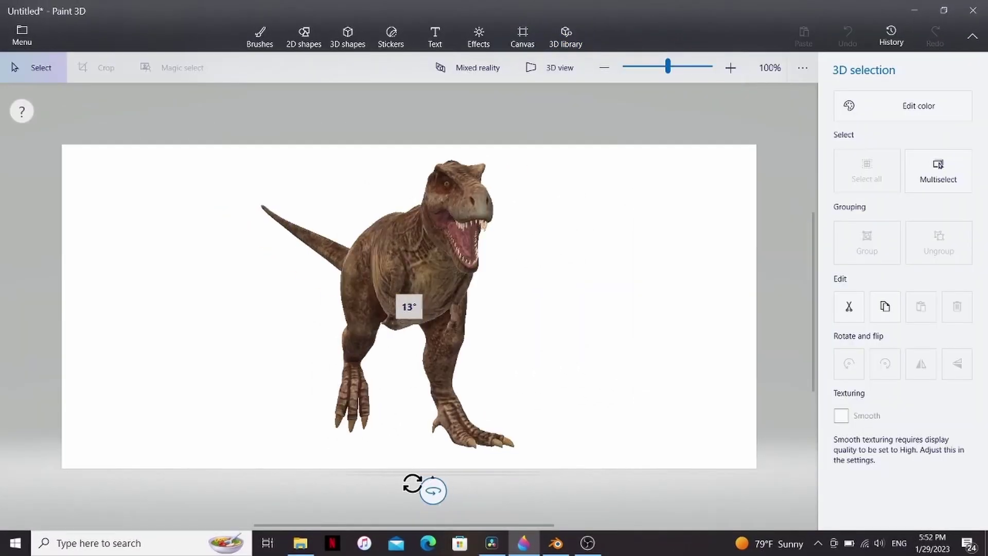
{"action": "mouse_move", "coordinate": [412, 483]}
{"action": "left_mouse_down"}
{"action": "mouse_move", "coordinate": [435, 467]}
{"action": "mouse_move", "coordinate": [471, 468]}
{"action": "mouse_move", "coordinate": [408, 480]}
{"action": "mouse_move", "coordinate": [410, 488]}
{"action": "left_mouse_up"}
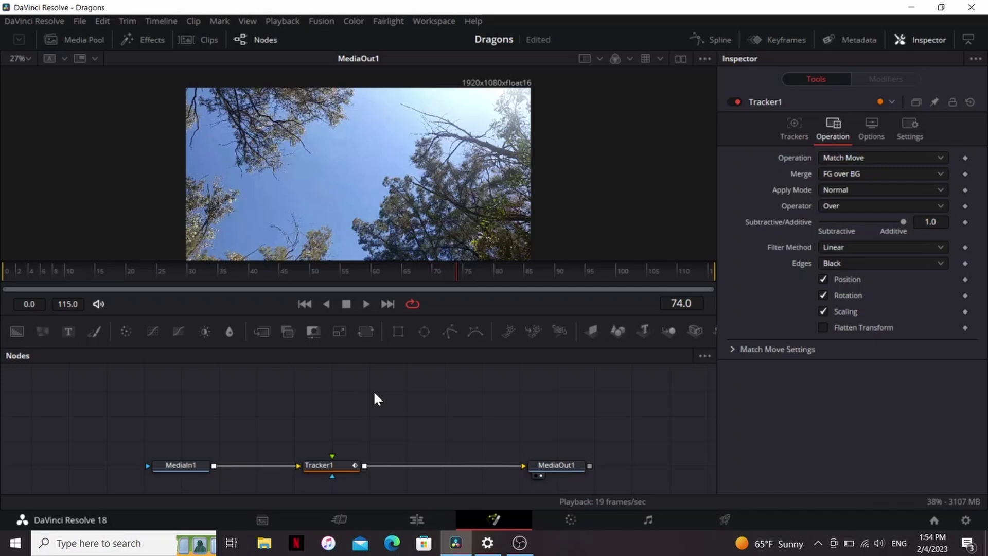
Import the dragon flyover .abc file as an Alembic scene with default settings.
{"action": "left_click", "coordinate": [319, 20]}
{"action": "mouse_move", "coordinate": [347, 87]}
{"action": "left_click", "coordinate": [433, 86]}
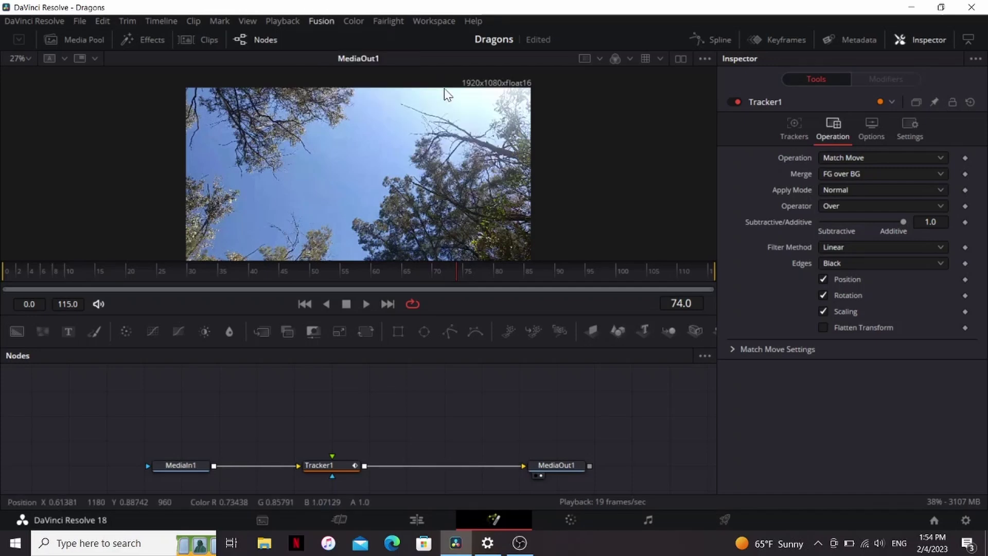
{"action": "scroll", "coordinate": [226, 267], "scroll_direction": "down", "scroll_amount": 5}
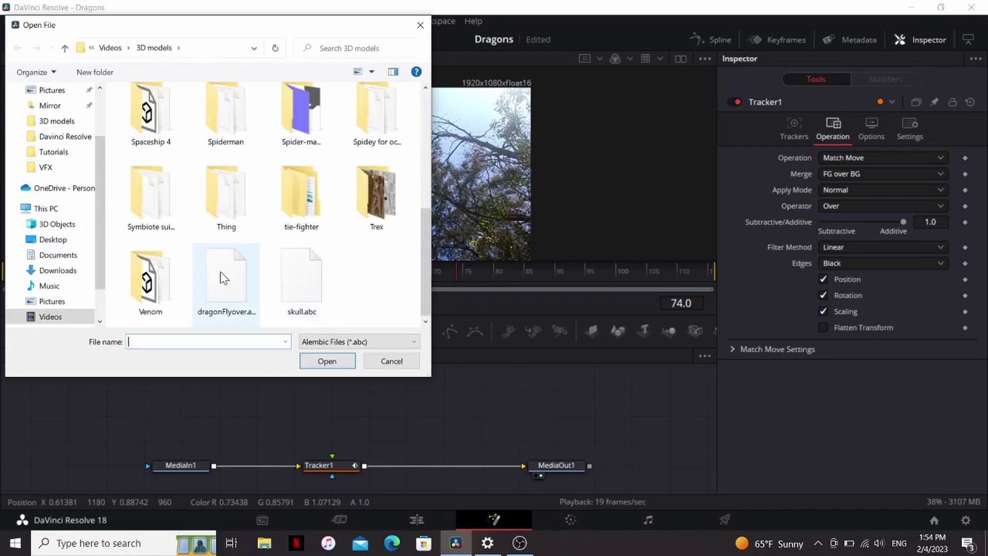
{"action": "double_click", "coordinate": [225, 278]}
{"action": "left_click", "coordinate": [619, 379]}
Move the dragon nodes up and view the model lit in the viewer.
{"action": "left_click_drag", "start_coordinate": [354, 440], "coordinate": [354, 390]}
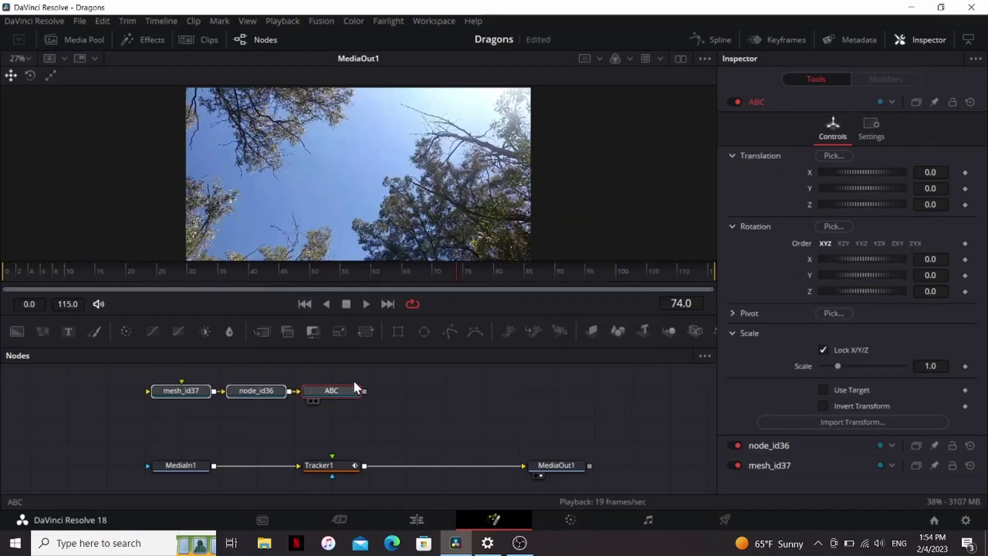
{"action": "key", "text": "1"}
{"action": "scroll", "coordinate": [469, 170], "scroll_direction": "down", "scroll_amount": 3}
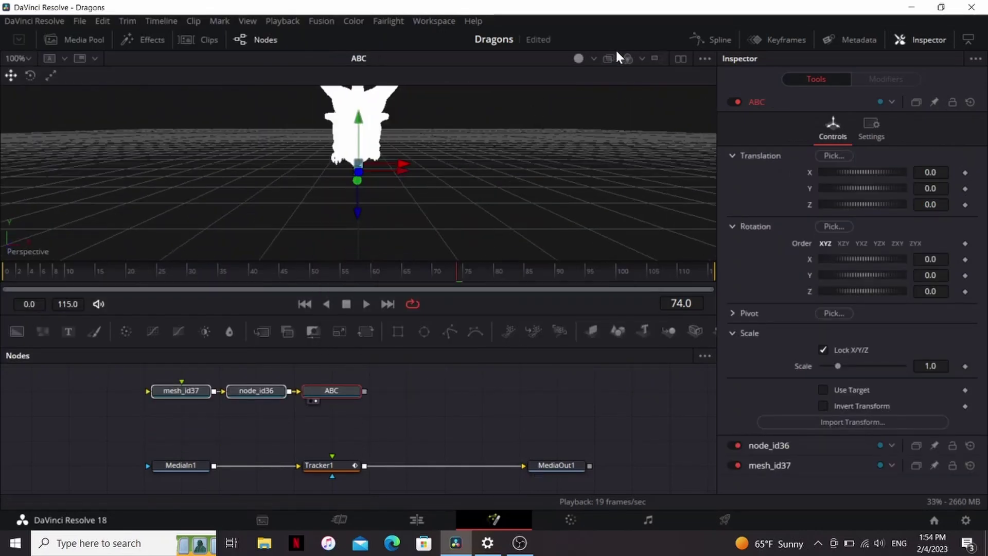
{"action": "left_click", "coordinate": [579, 59]}
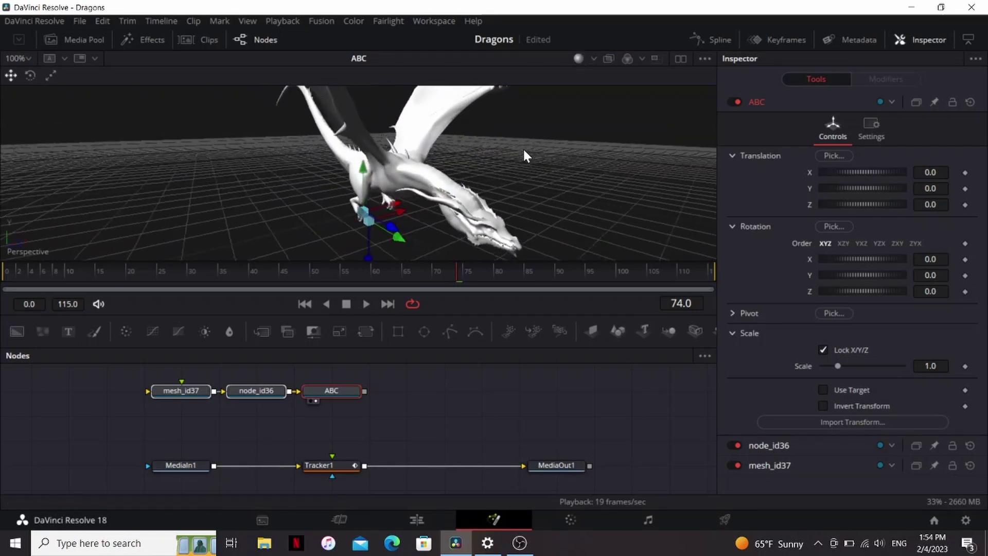
Add the 9.png and 11.png images from the Media Pool as nodes.
{"action": "left_click", "coordinate": [89, 40]}
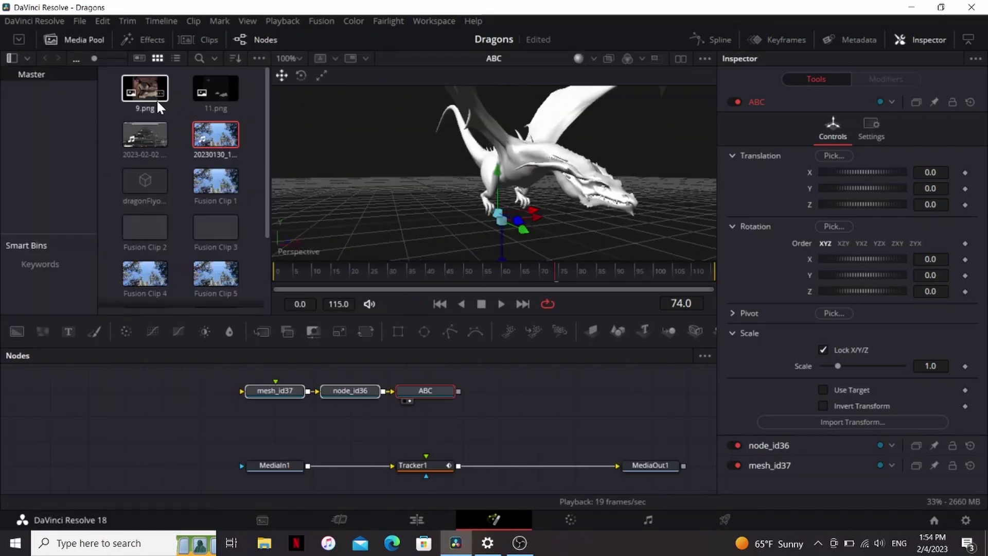
{"action": "left_click_drag", "start_coordinate": [155, 95], "coordinate": [89, 377]}
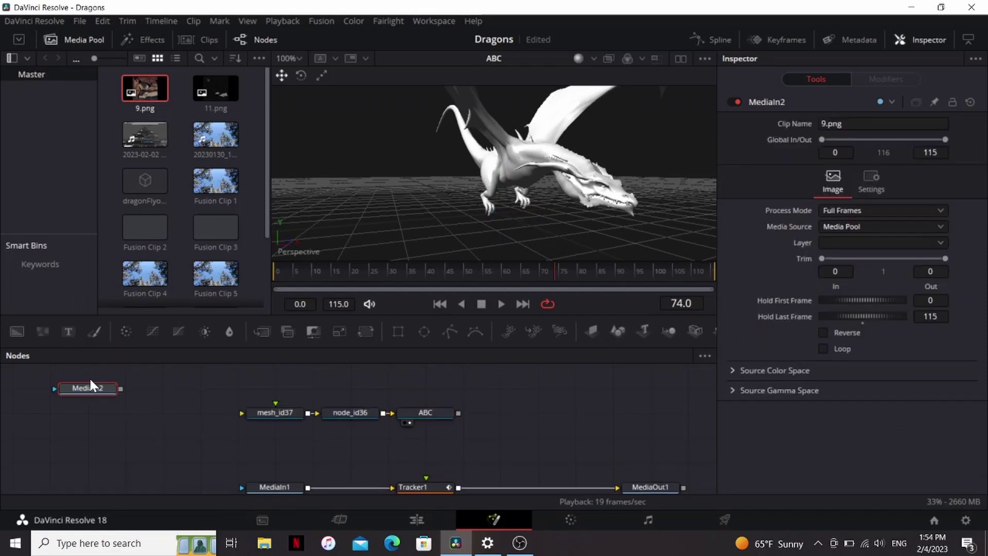
{"action": "left_click_drag", "start_coordinate": [218, 90], "coordinate": [99, 413]}
Add a Blinn material fed by both images and connect it to mesh_id37.
{"action": "key", "text": "shift+space"}
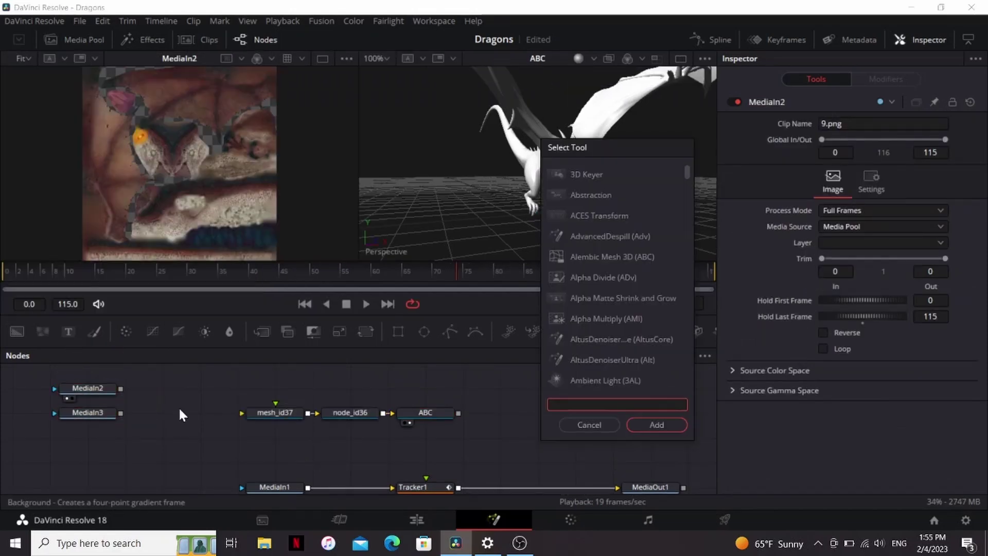
{"action": "type", "text": "blin"}
{"action": "key", "text": "Return"}
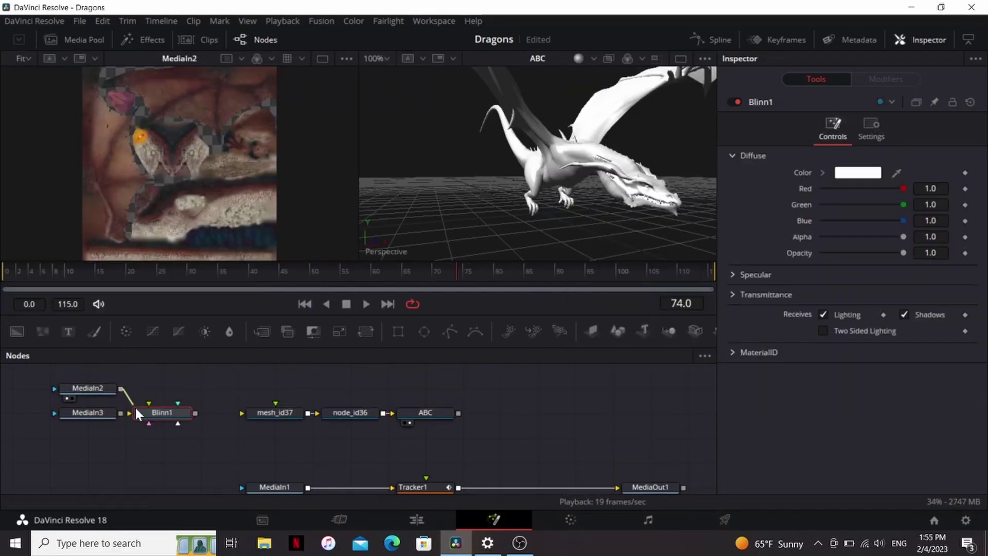
{"action": "left_click_drag", "start_coordinate": [195, 413], "coordinate": [263, 413]}
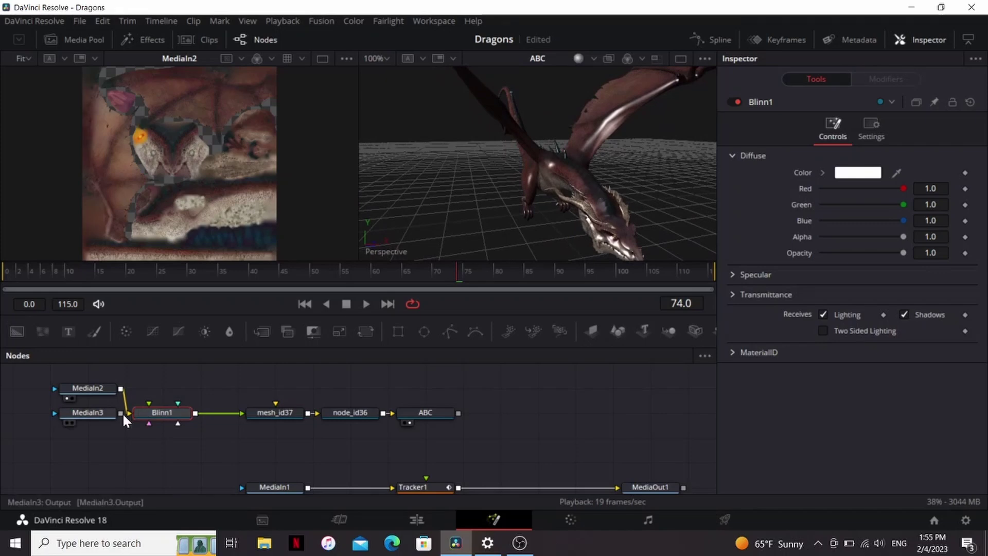
{"action": "left_click_drag", "start_coordinate": [122, 412], "coordinate": [146, 420]}
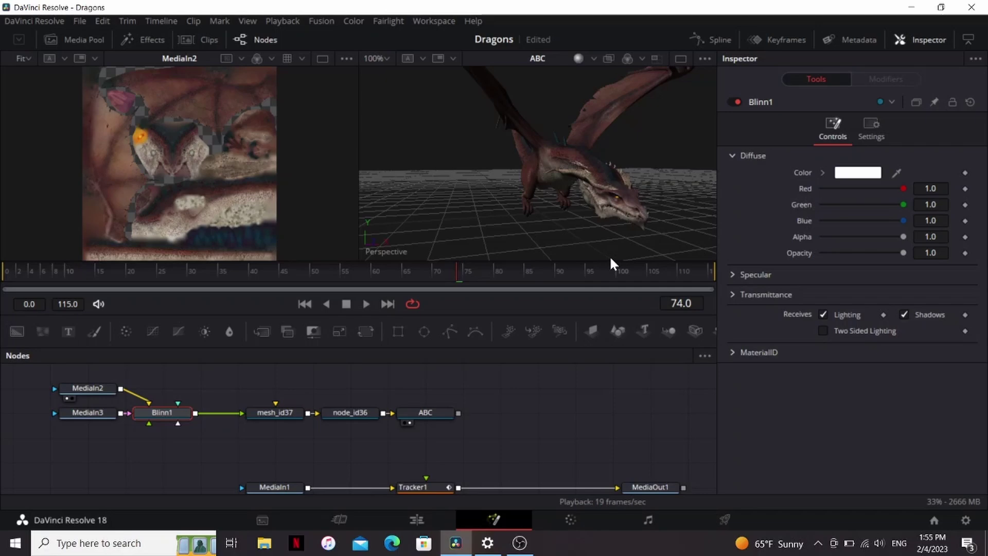
Add a Camera3D and Renderer3D after ABC, feeding the renderer into Tracker1.
{"action": "left_click", "coordinate": [452, 415]}
{"action": "key", "text": "shift+space"}
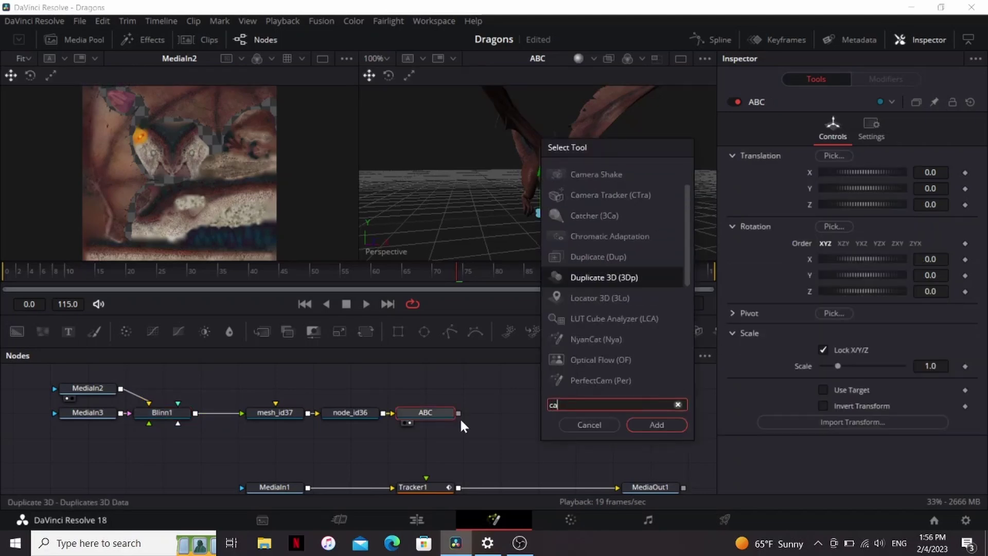
{"action": "type", "text": "camera"}
{"action": "key", "text": "Return"}
{"action": "key", "text": "shift+space"}
{"action": "type", "text": "render"}
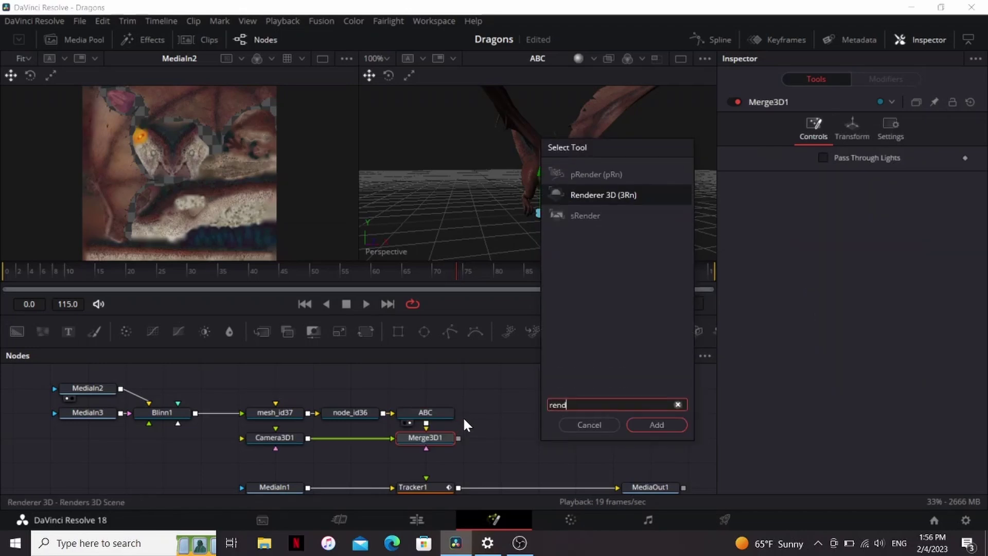
{"action": "key", "text": "Return"}
{"action": "left_click_drag", "start_coordinate": [445, 480], "coordinate": [498, 470]}
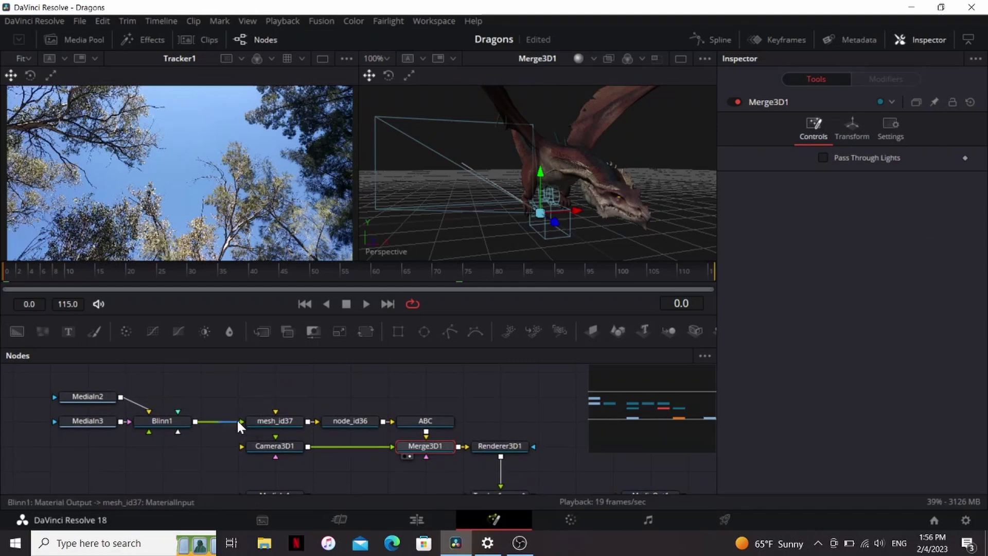
Disconnect Blinn1 from mesh_id37 and move the three dragon nodes up.
{"action": "left_click_drag", "start_coordinate": [239, 421], "coordinate": [216, 451]}
{"action": "left_click_drag", "start_coordinate": [451, 399], "coordinate": [283, 435]}
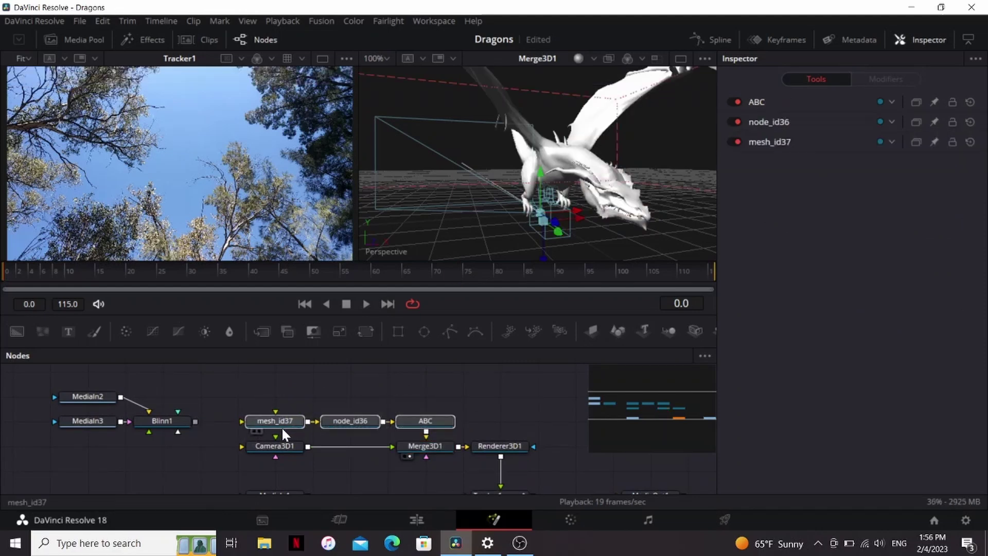
{"action": "left_click_drag", "start_coordinate": [441, 427], "coordinate": [441, 402]}
Insert a Transform 3D after ABC with Rotation X set to -90.
{"action": "key", "text": "shift+space"}
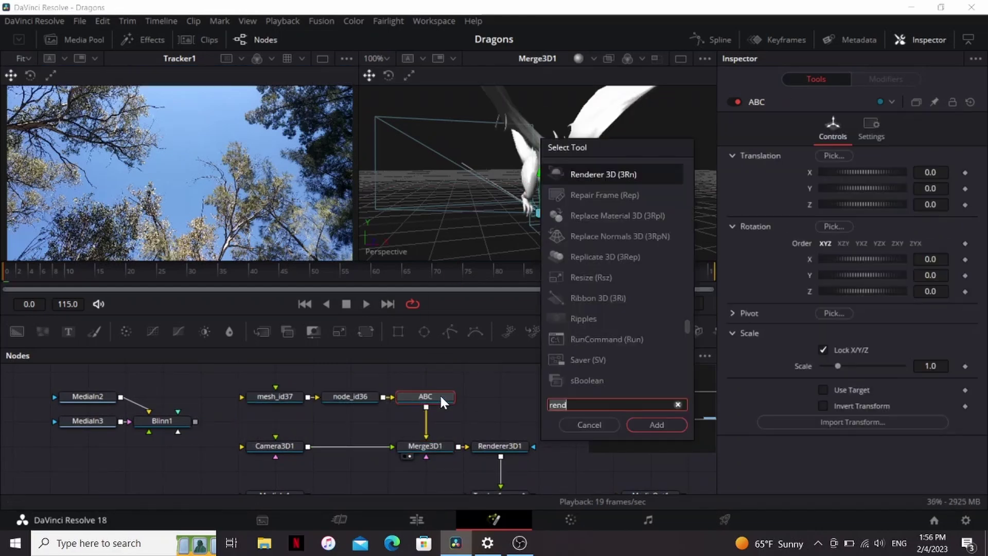
{"action": "type", "text": "3xf"}
{"action": "key", "text": "Return"}
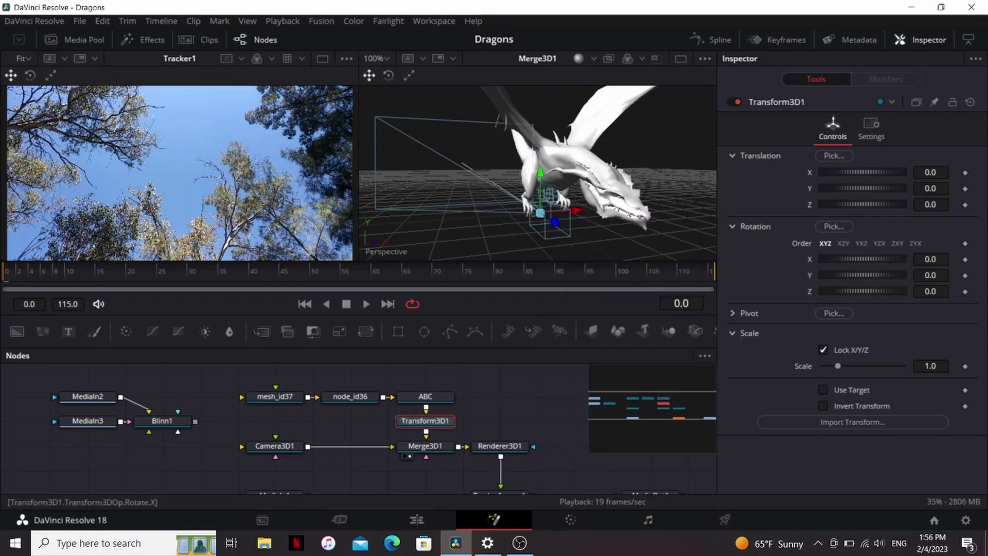
{"action": "left_click", "coordinate": [930, 258]}
{"action": "type", "text": "-90"}
{"action": "key", "text": "Tab"}
Push the dragon back along Z to about -18.5 and move it up-right.
{"action": "left_click_drag", "start_coordinate": [892, 203], "coordinate": [811, 202]}
{"action": "left_click", "coordinate": [370, 274]}
{"action": "left_click_drag", "start_coordinate": [345, 272], "coordinate": [387, 272]}
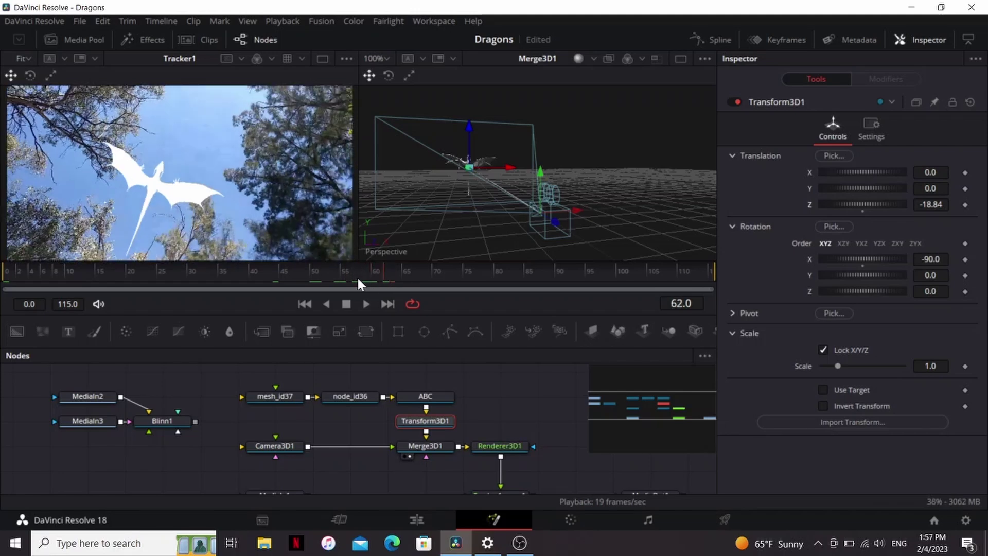
{"action": "key", "text": "Home"}
{"action": "left_click_drag", "start_coordinate": [519, 162], "coordinate": [566, 138]}
{"action": "left_click", "coordinate": [440, 272]}
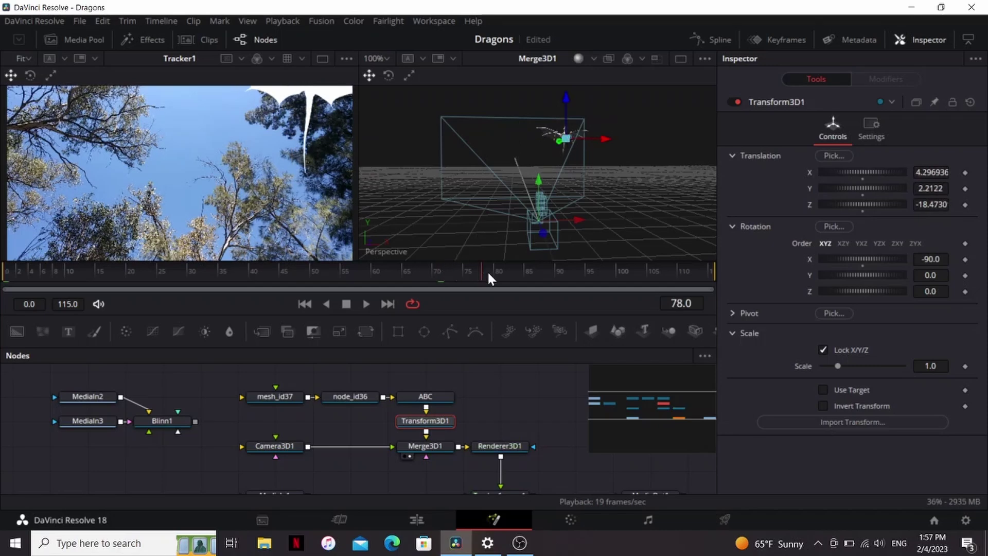
{"action": "left_click_drag", "start_coordinate": [487, 270], "coordinate": [488, 271]}
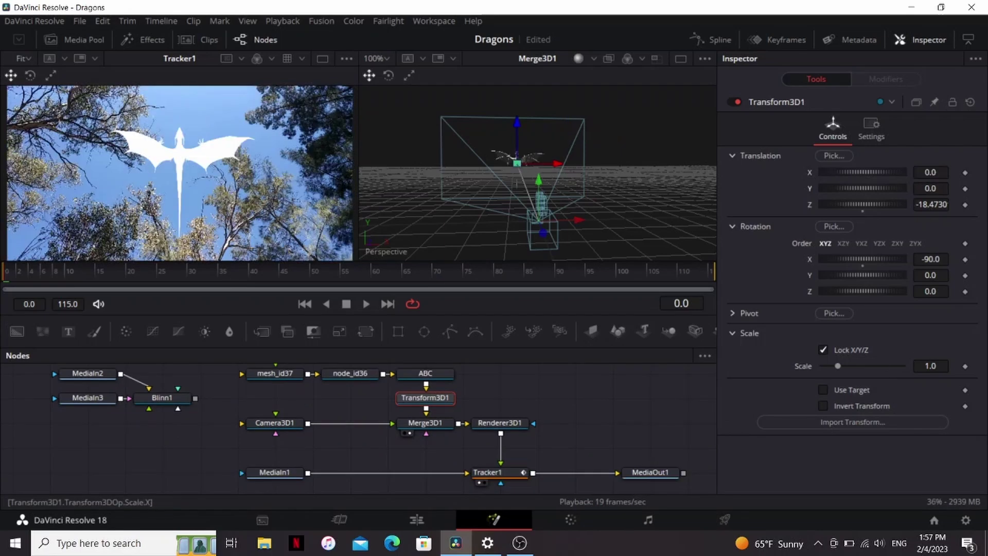
Set the dragon's scale to 0.5.
{"action": "left_click", "coordinate": [930, 366]}
{"action": "key", "text": "BackSpace"}
{"action": "type", "text": ".5"}
{"action": "key", "text": "Return"}
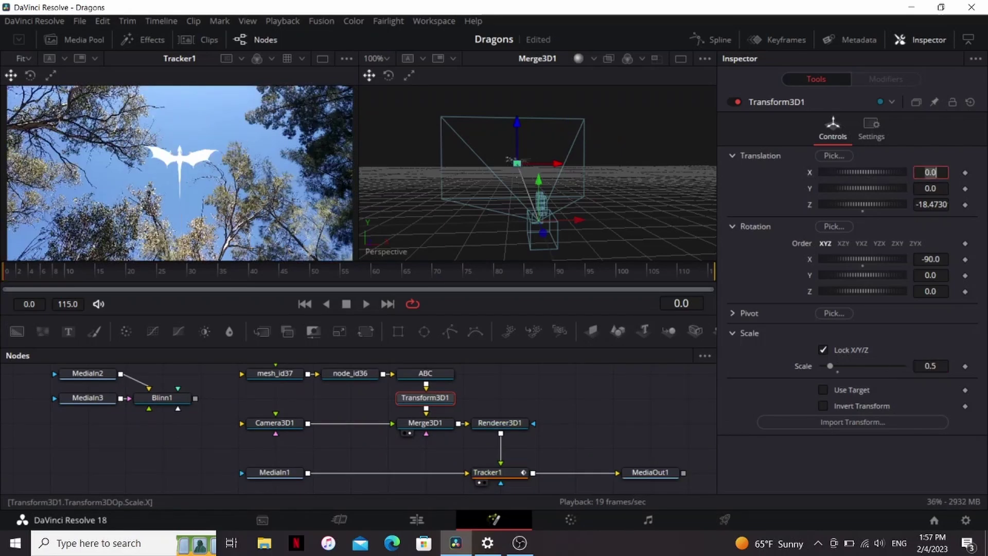
{"action": "left_click", "coordinate": [515, 423]}
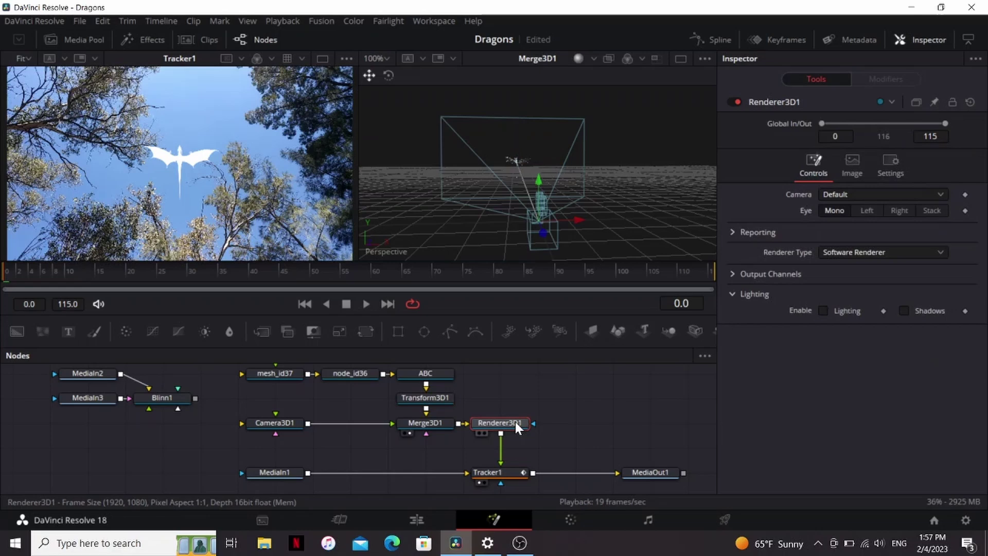
Insert a 2D Transform after Renderer3D1 with Size 2.
{"action": "key", "text": "shift+space"}
{"action": "type", "text": "xf"}
{"action": "key", "text": "Return"}
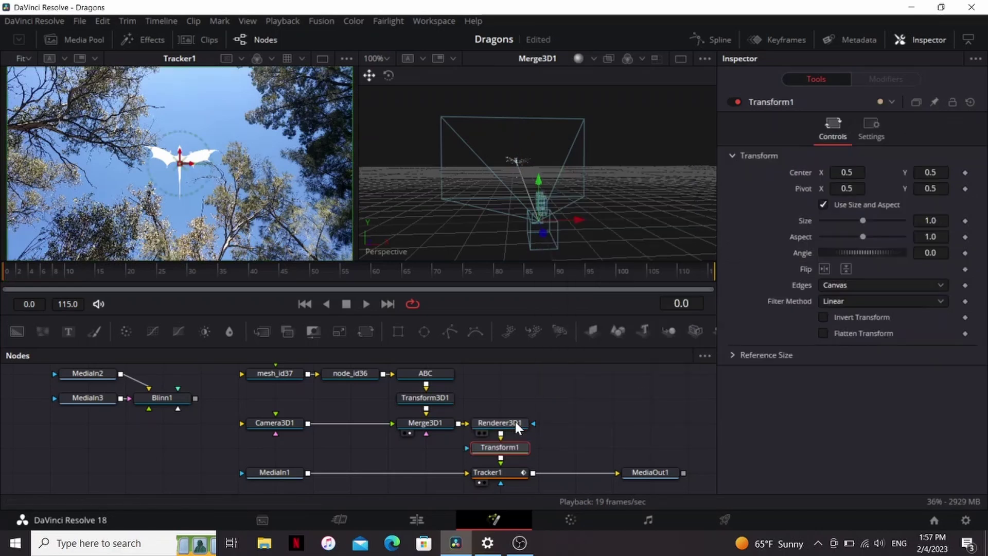
{"action": "left_click", "coordinate": [944, 220]}
{"action": "type", "text": "2"}
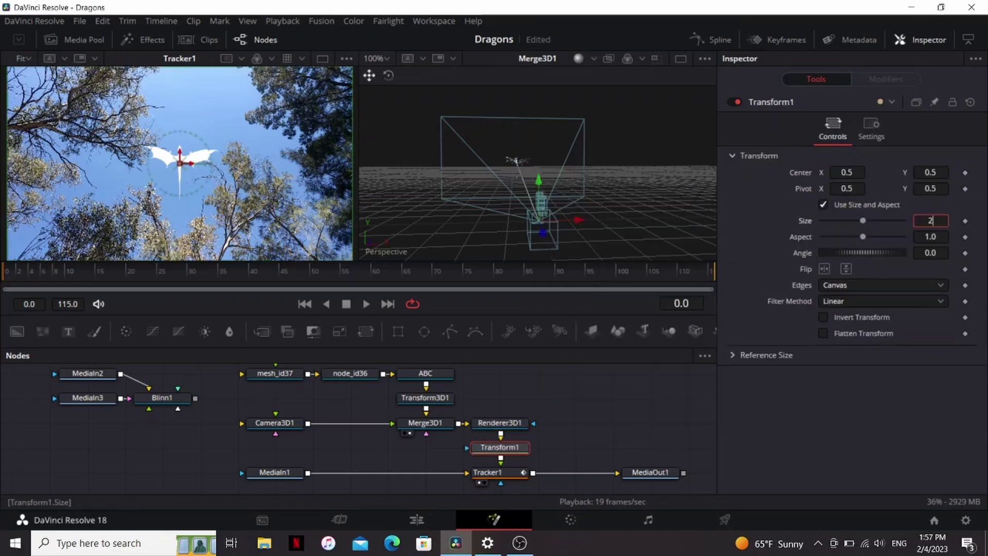
{"action": "key", "text": "Return"}
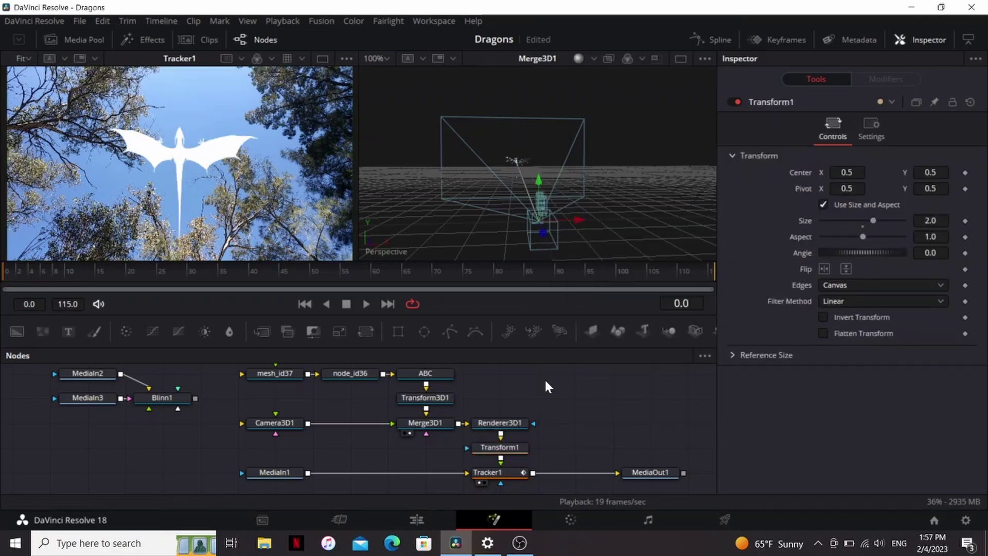
Nudge the dragon up-right and check the renderer and Transform1 outputs in the second viewer.
{"action": "left_click", "coordinate": [434, 398]}
{"action": "left_click_drag", "start_coordinate": [515, 163], "coordinate": [543, 154]}
{"action": "left_click_drag", "start_coordinate": [484, 278], "coordinate": [421, 269]}
{"action": "left_click", "coordinate": [499, 422]}
{"action": "key", "text": "2"}
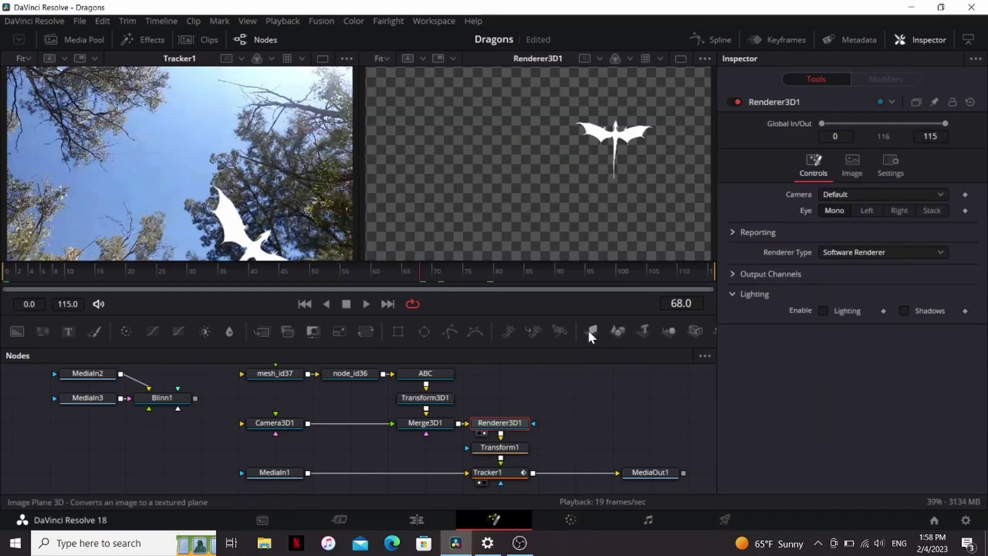
{"action": "left_click", "coordinate": [498, 447]}
{"action": "key", "text": "2"}
{"action": "scroll", "coordinate": [586, 184], "scroll_direction": "down", "scroll_amount": 3}
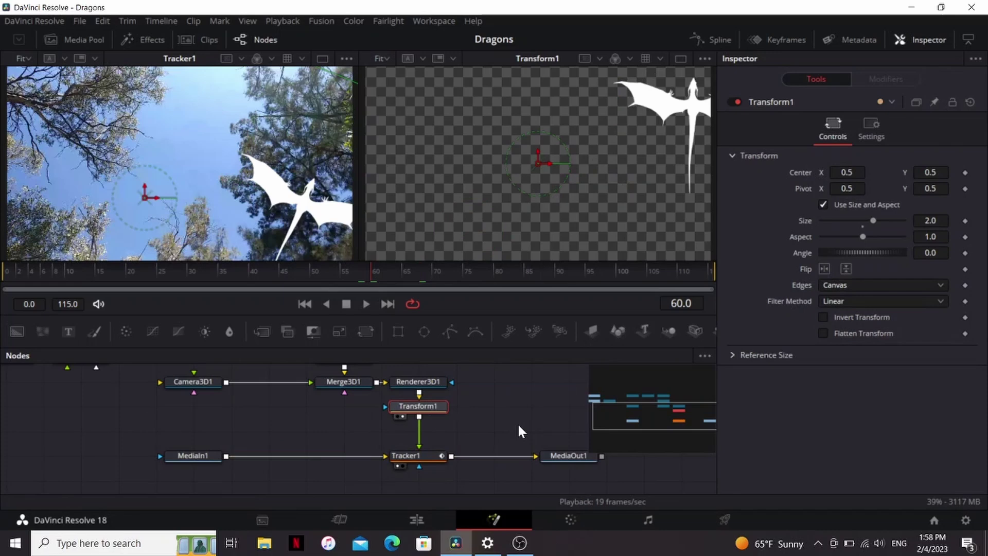
Add and delete a trial Blur node, then place Transform1 above Tracker1.
{"action": "key", "text": "shift+space"}
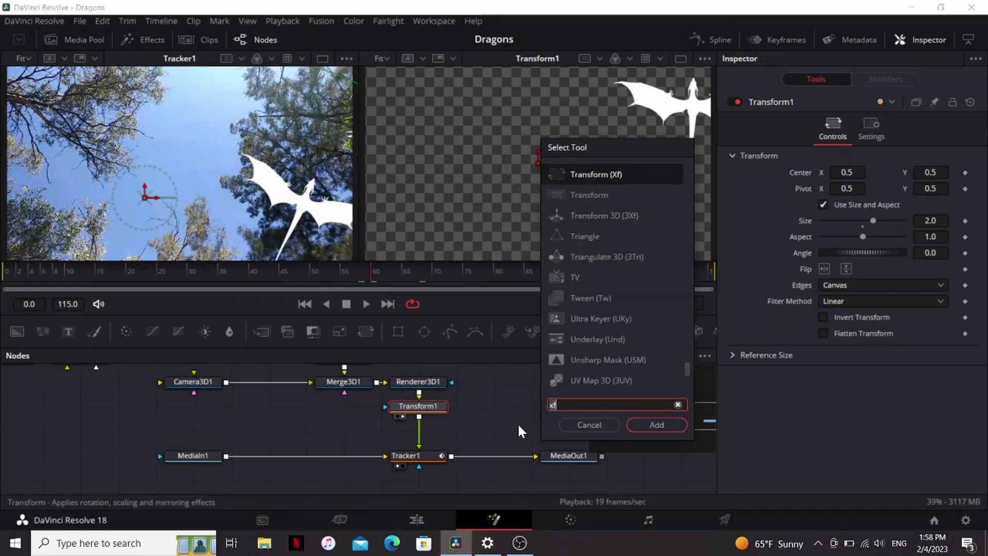
{"action": "type", "text": "blu"}
{"action": "key", "text": "Return"}
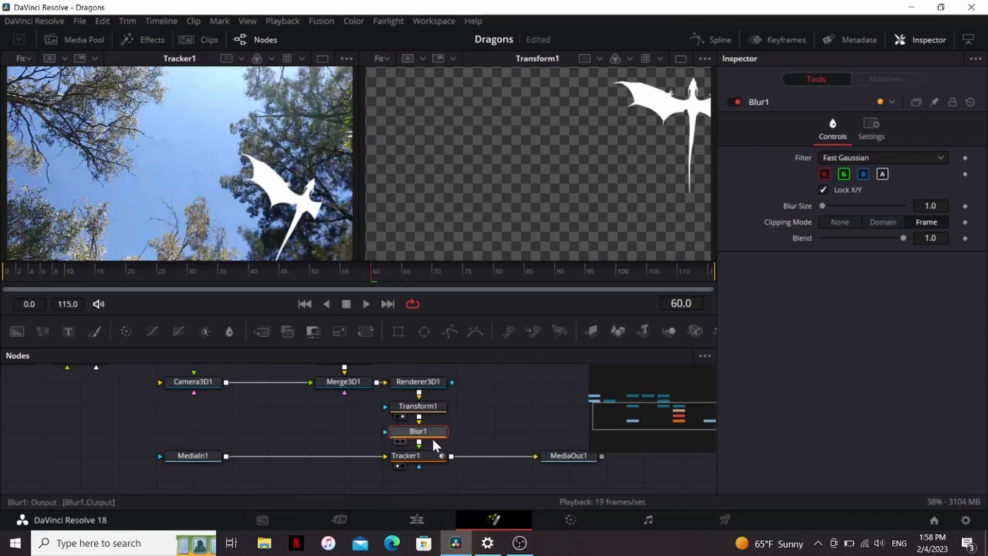
{"action": "key", "text": "Delete"}
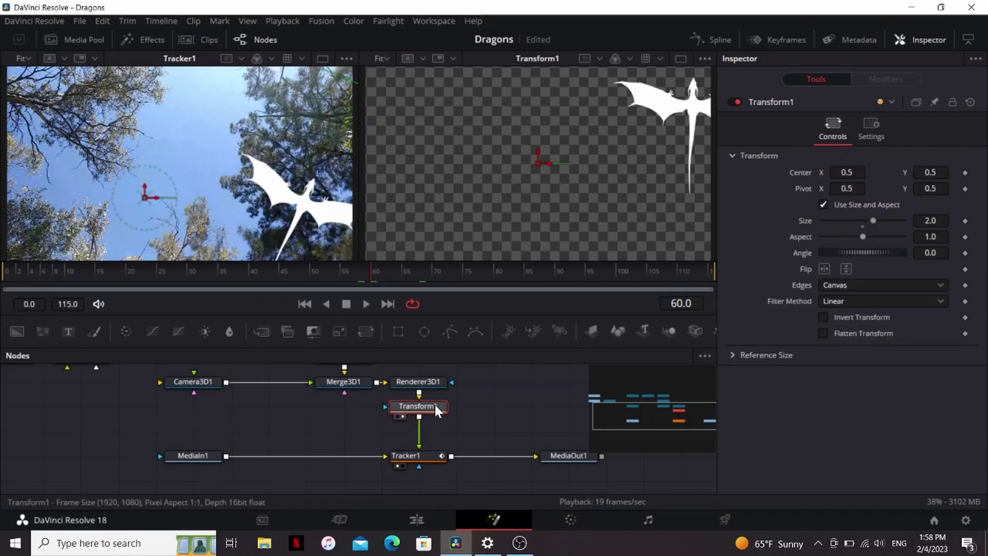
{"action": "left_click_drag", "start_coordinate": [434, 405], "coordinate": [434, 430]}
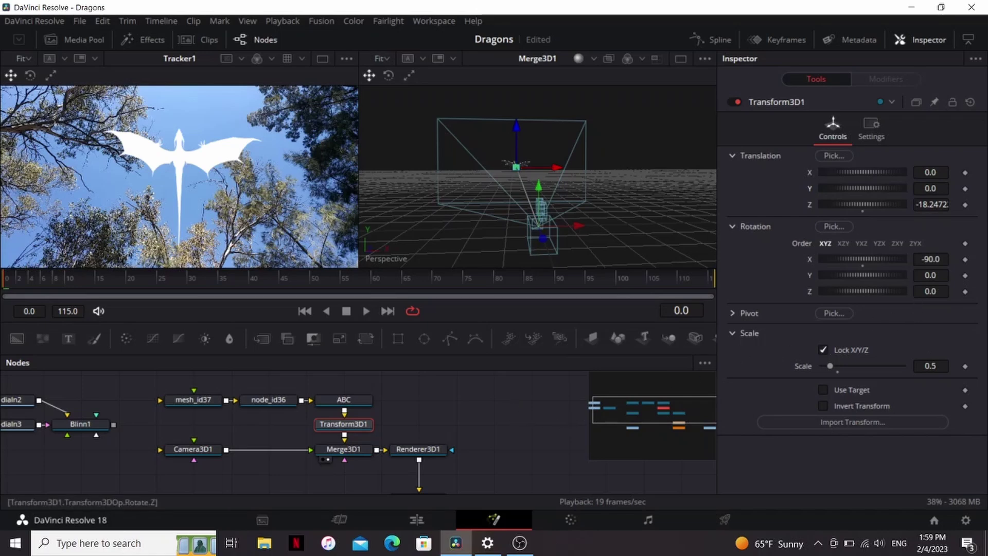
Tilt the dragon to Rotation Z -48.9 and keyframe its start off-frame lower left.
{"action": "left_click_drag", "start_coordinate": [930, 292], "coordinate": [905, 291]}
{"action": "left_click_drag", "start_coordinate": [546, 140], "coordinate": [522, 163]}
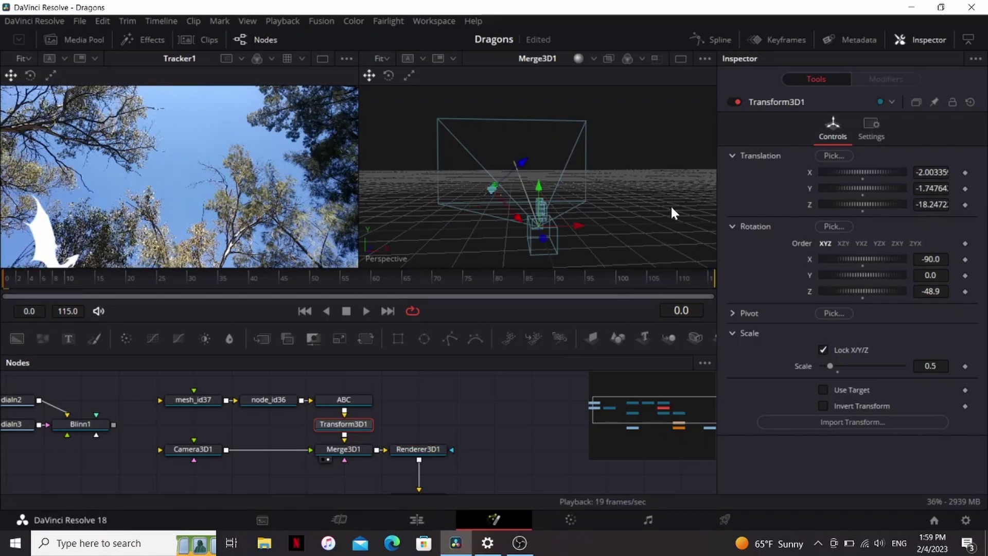
{"action": "left_click", "coordinate": [966, 173]}
{"action": "left_click", "coordinate": [966, 189]}
Move the dragon up-right at frame 115 and play back its flight.
{"action": "left_click", "coordinate": [676, 280]}
{"action": "key", "text": "End"}
{"action": "left_click_drag", "start_coordinate": [524, 161], "coordinate": [600, 139]}
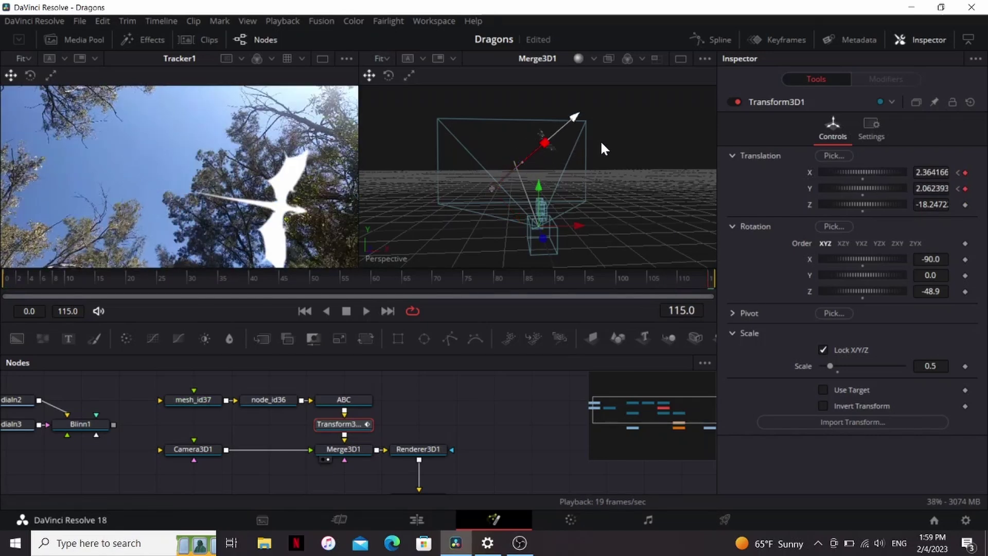
{"action": "left_click_drag", "start_coordinate": [314, 278], "coordinate": [270, 273]}
{"action": "key", "text": "space"}
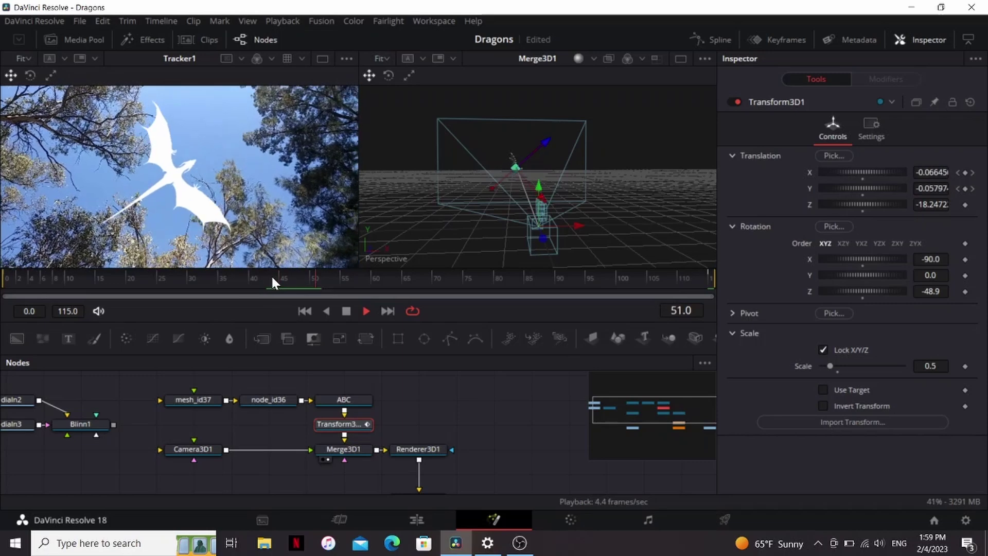
{"action": "key", "text": "space"}
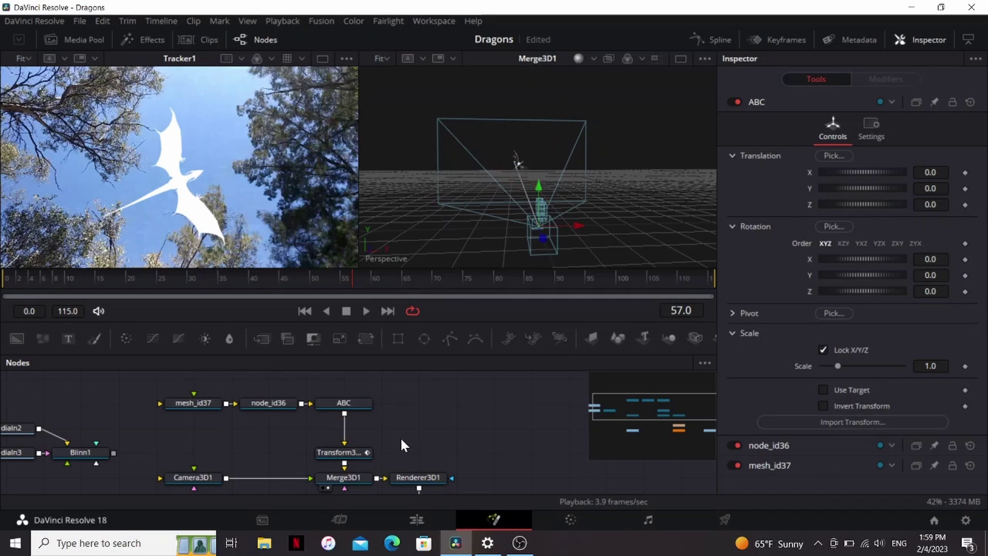
Insert a Bender 3D after ABC bending the dragon along the X axis.
{"action": "left_click", "coordinate": [353, 407]}
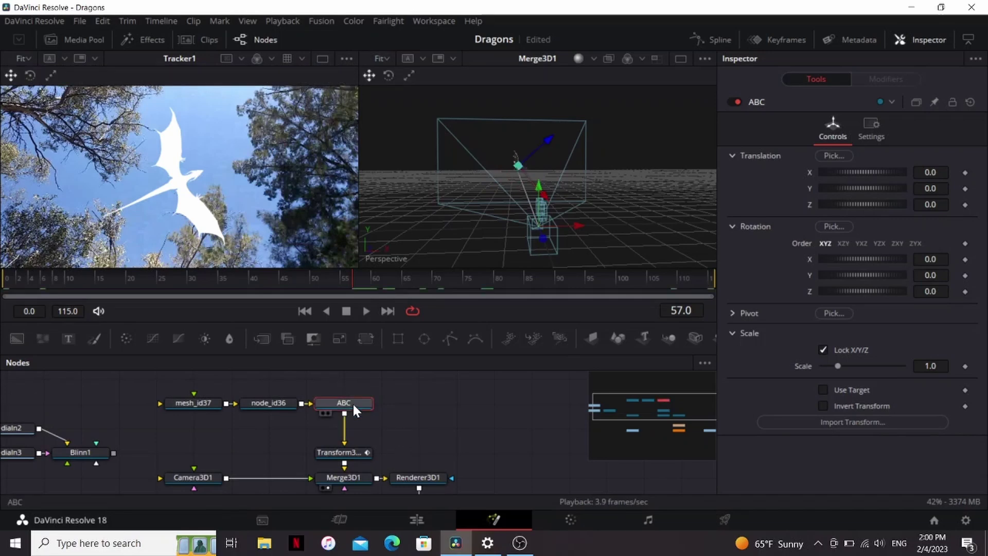
{"action": "key", "text": "shift+space"}
{"action": "type", "text": "bend"}
{"action": "key", "text": "Return"}
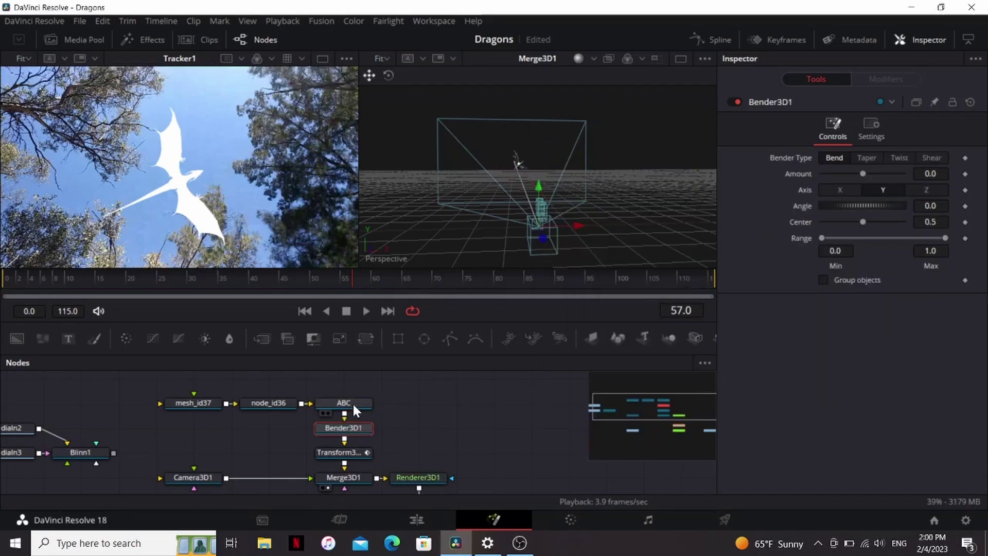
{"action": "left_click", "coordinate": [840, 190]}
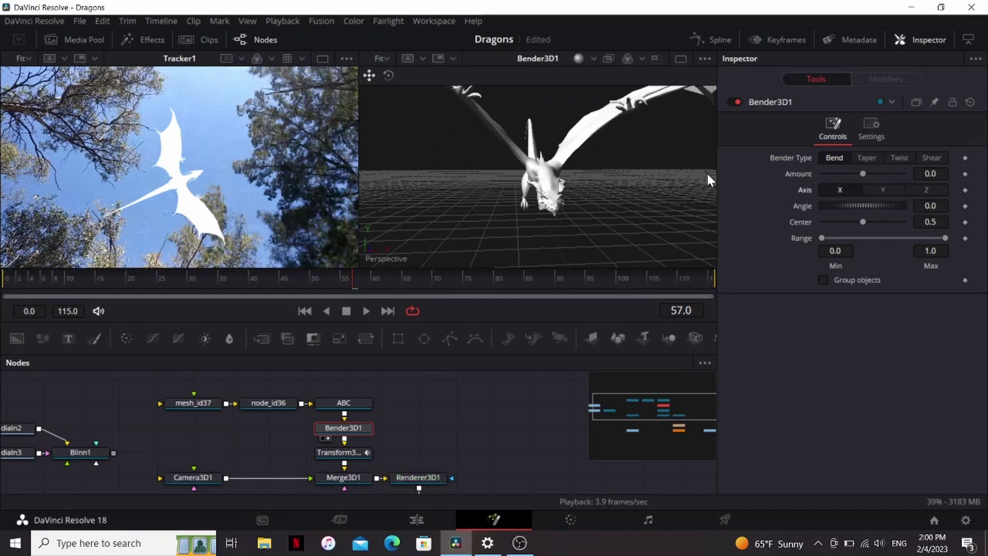
{"action": "left_click_drag", "start_coordinate": [862, 171], "coordinate": [845, 173]}
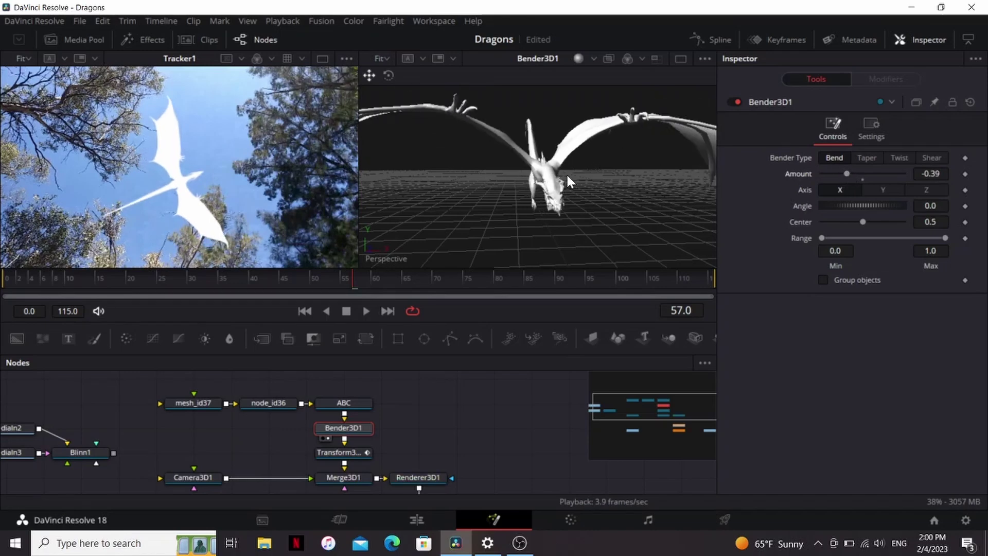
Keyframe the bend Amount at 0.35 on frame 0 and -0.44 on frame 115.
{"action": "left_click", "coordinate": [282, 280]}
{"action": "left_click", "coordinate": [2, 279]}
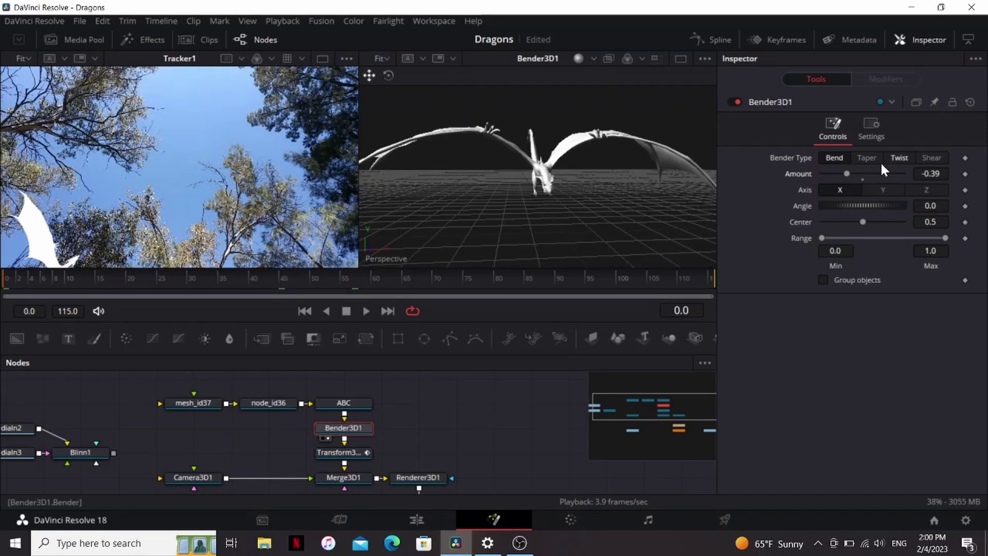
{"action": "left_click_drag", "start_coordinate": [847, 172], "coordinate": [876, 173]}
{"action": "left_click", "coordinate": [965, 174]}
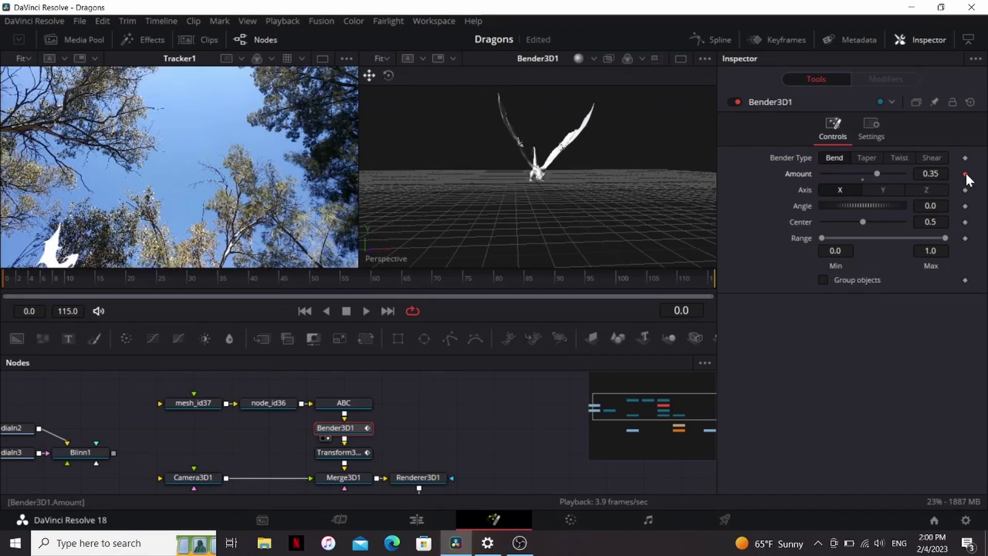
{"action": "left_click_drag", "start_coordinate": [695, 280], "coordinate": [747, 280]}
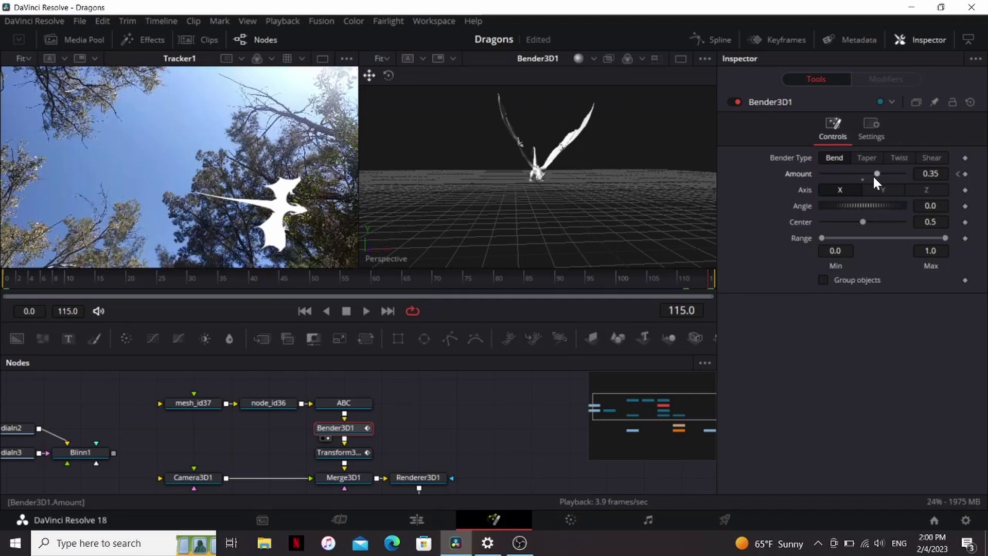
{"action": "left_click_drag", "start_coordinate": [874, 170], "coordinate": [842, 171]}
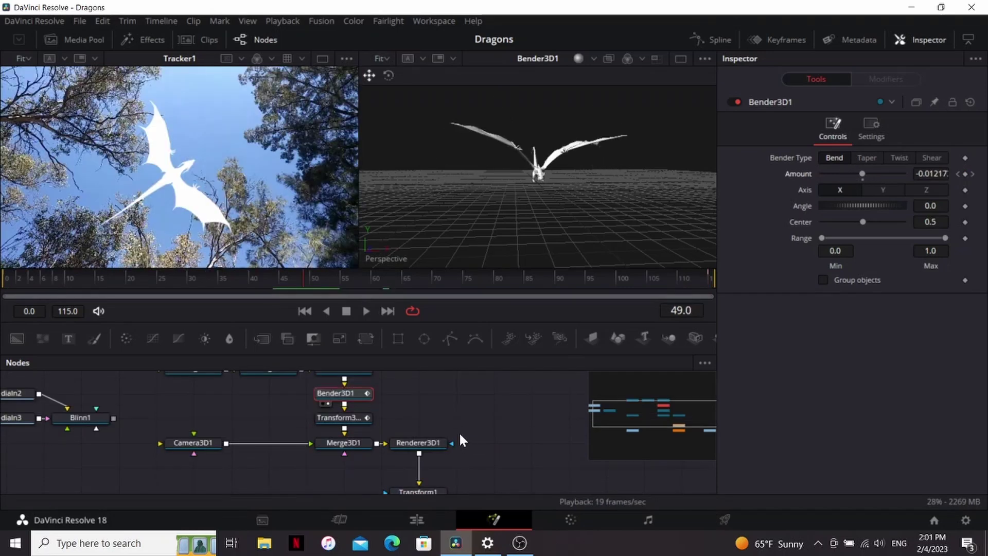
Switch Renderer3D1 to OpenGL with lighting and shadows enabled.
{"action": "left_click", "coordinate": [432, 442]}
{"action": "left_click", "coordinate": [841, 251]}
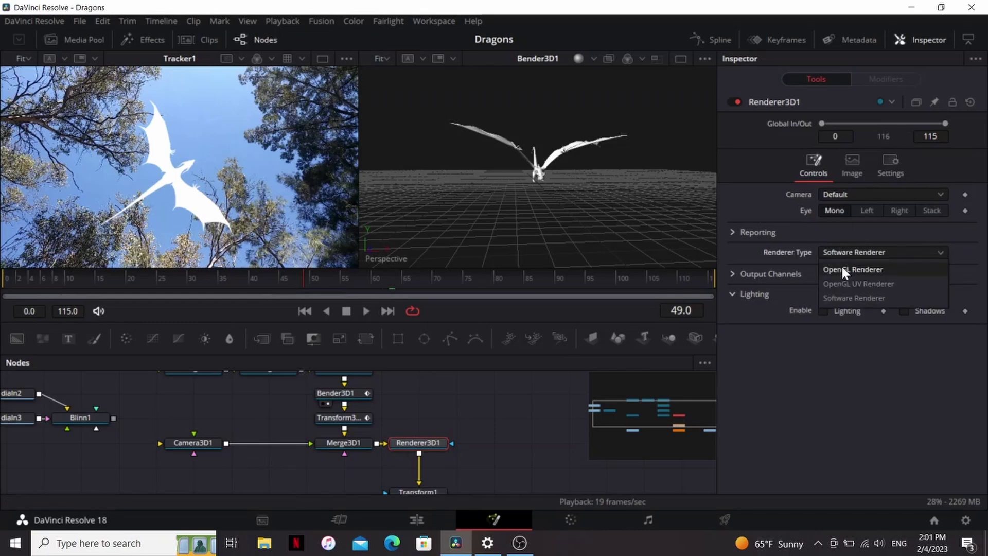
{"action": "left_click", "coordinate": [840, 268]}
{"action": "left_click", "coordinate": [822, 350]}
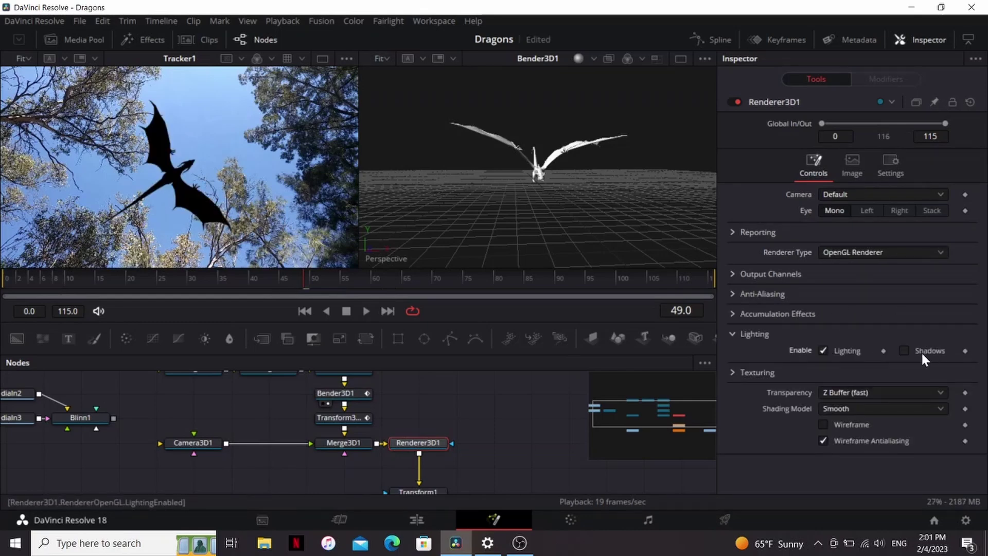
{"action": "left_click", "coordinate": [904, 350]}
Add a directional light to the scene and raise it above the dragon.
{"action": "left_click", "coordinate": [334, 467]}
{"action": "key", "text": "shift+space"}
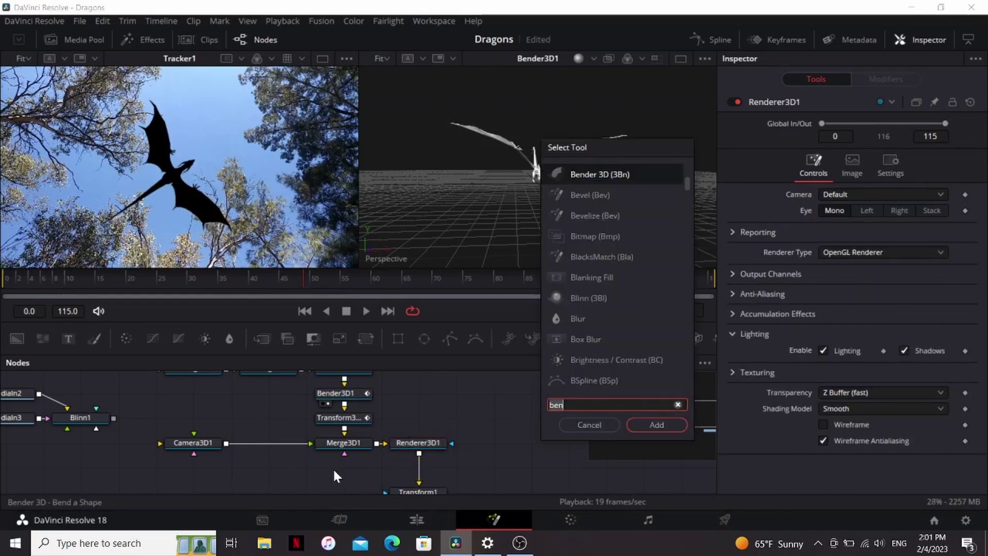
{"action": "type", "text": "dir"}
{"action": "key", "text": "Return"}
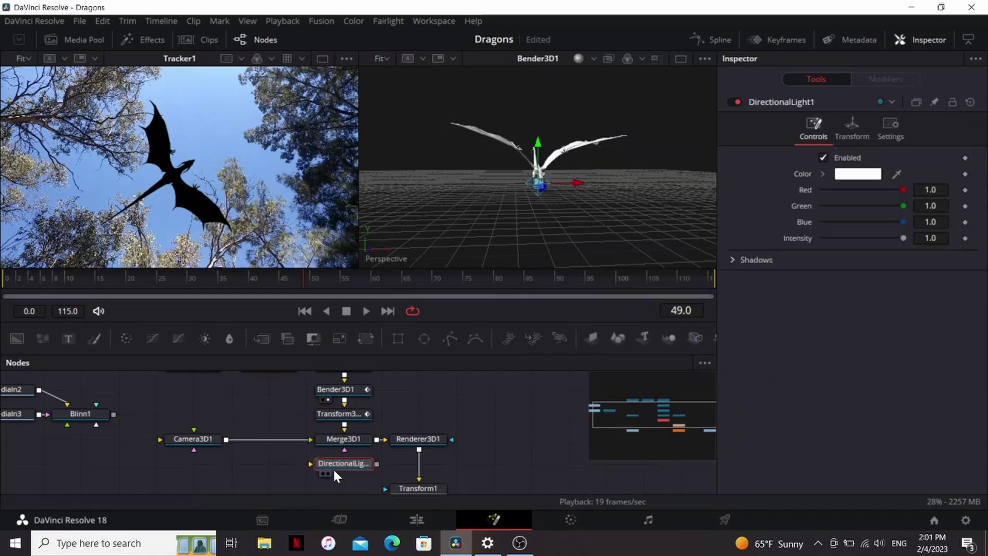
{"action": "left_click_drag", "start_coordinate": [597, 162], "coordinate": [600, 140]}
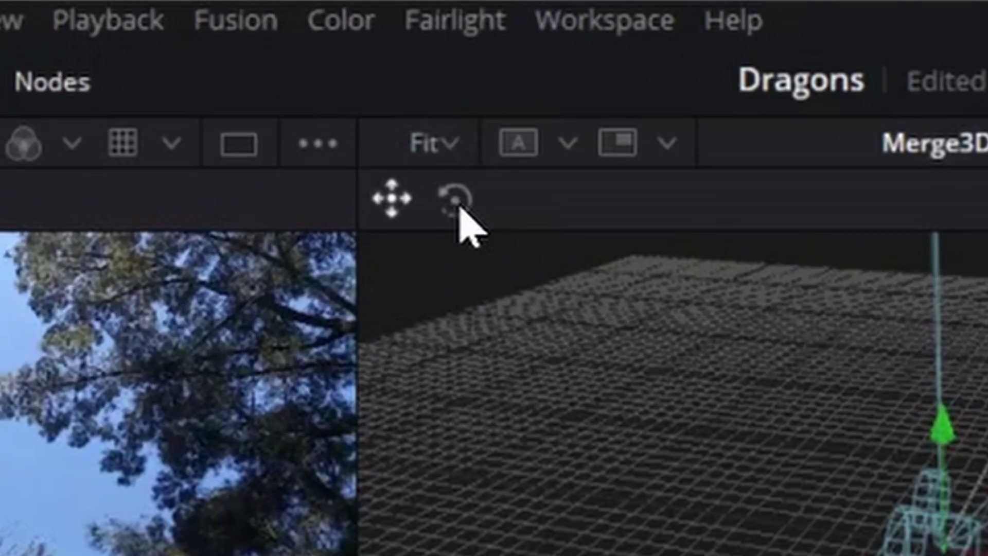
Rotate the directional light to relight the dragon and set its intensity to 1.5.
{"action": "left_click", "coordinate": [389, 75]}
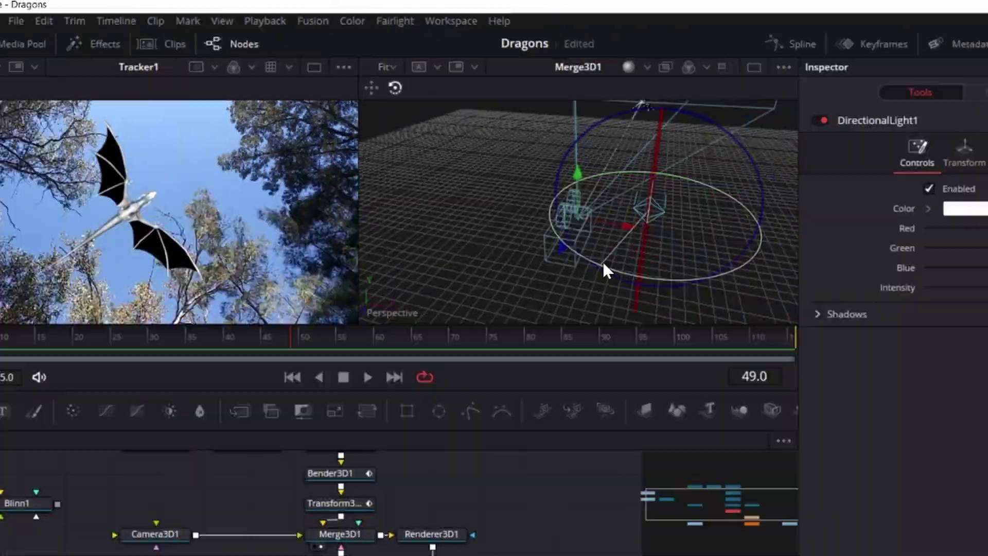
{"action": "left_click_drag", "start_coordinate": [602, 261], "coordinate": [765, 160]}
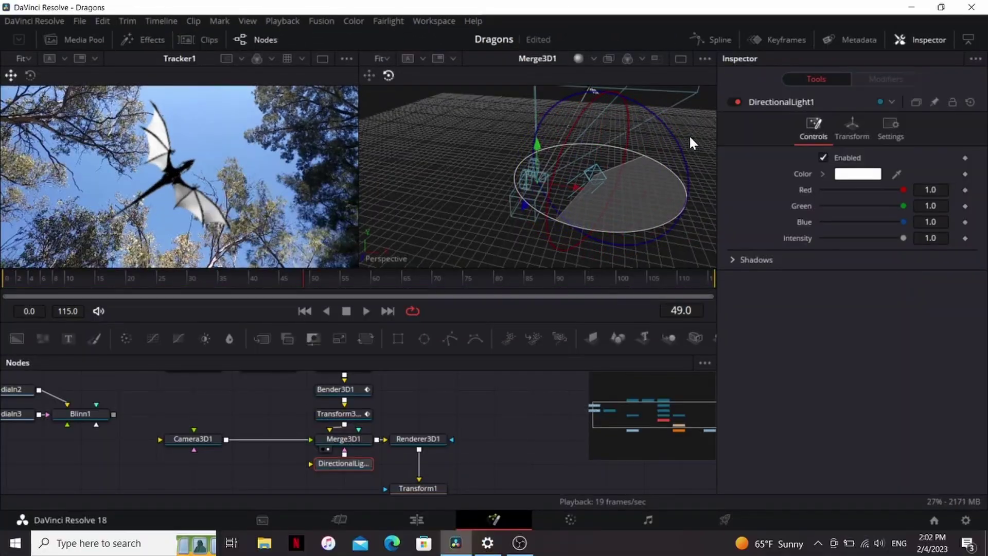
{"action": "left_click_drag", "start_coordinate": [690, 136], "coordinate": [685, 128]}
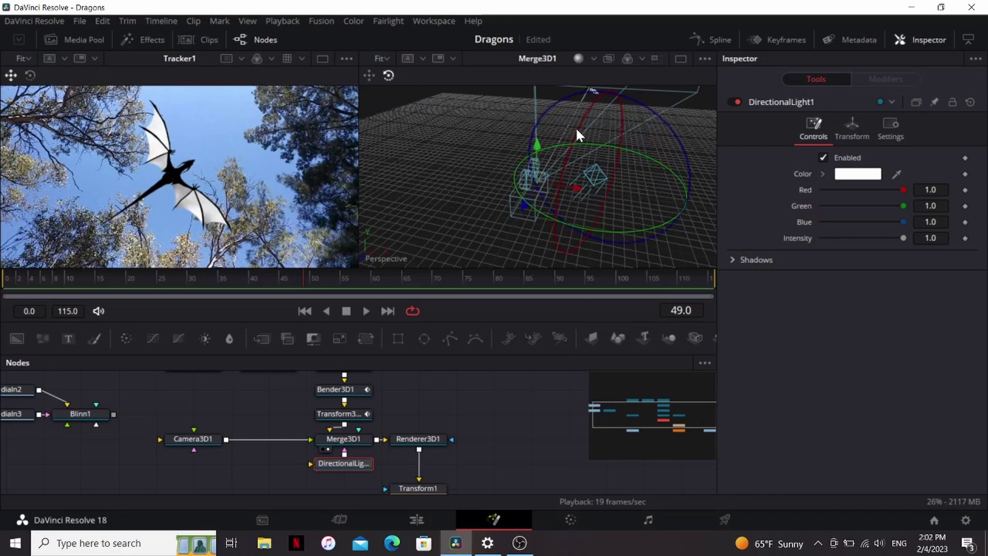
{"action": "left_click_drag", "start_coordinate": [575, 127], "coordinate": [565, 175]}
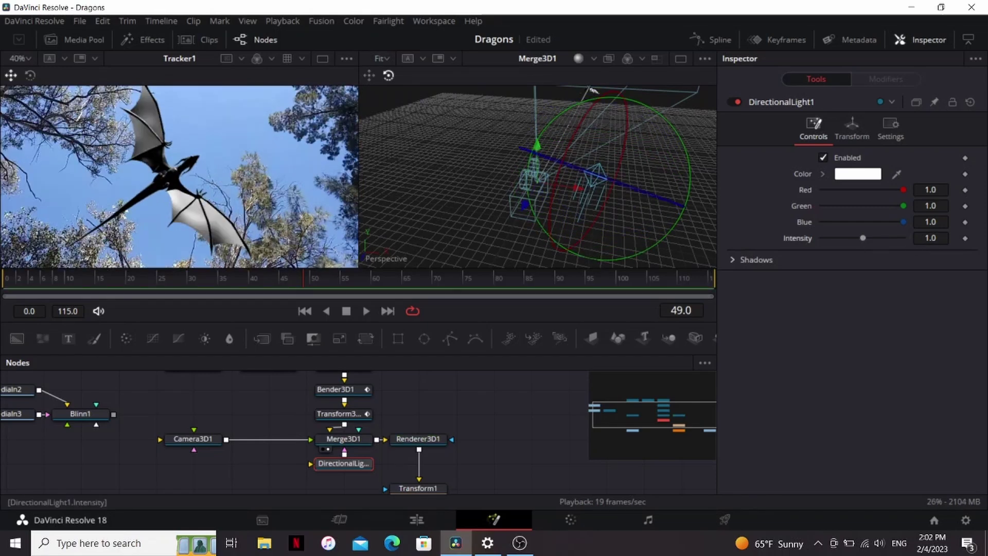
{"action": "left_click", "coordinate": [931, 238]}
{"action": "type", "text": "1.5"}
{"action": "key", "text": "Tab"}
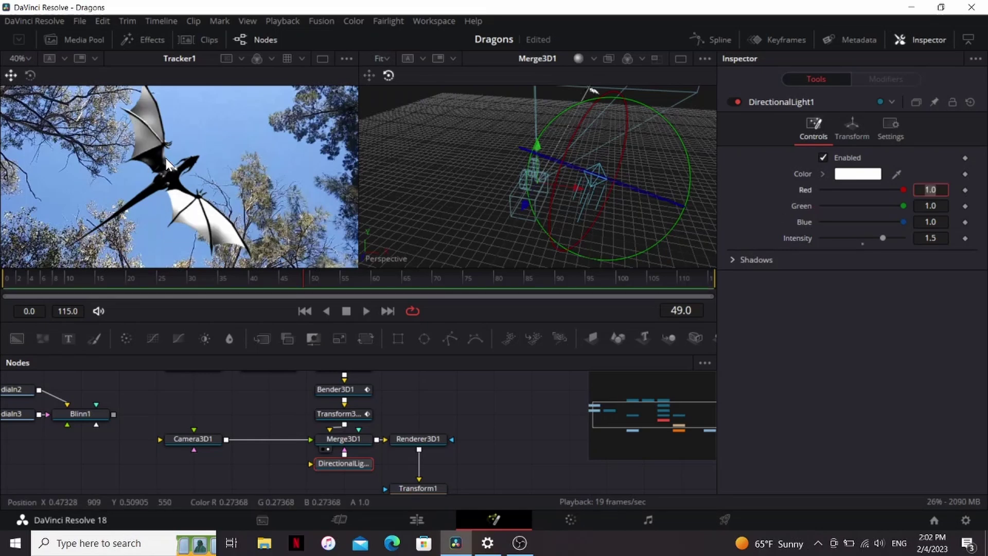
Add an ambient light into Merge3D1 and reconnect the Blinn material to the dragon mesh.
{"action": "left_click", "coordinate": [242, 475]}
{"action": "key", "text": "shift+space"}
{"action": "type", "text": "a"}
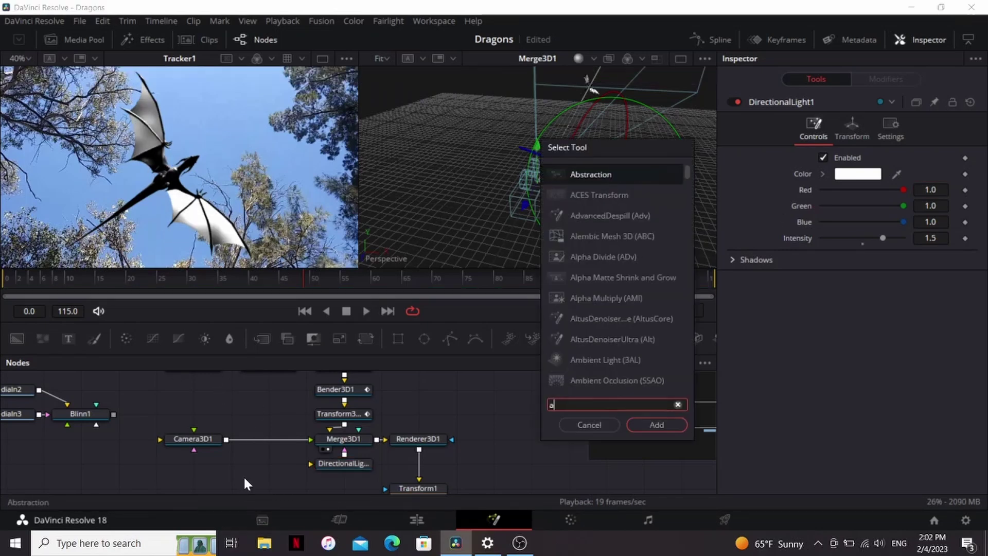
{"action": "type", "text": "m"}
{"action": "key", "text": "Return"}
{"action": "left_click_drag", "start_coordinate": [262, 462], "coordinate": [324, 419]}
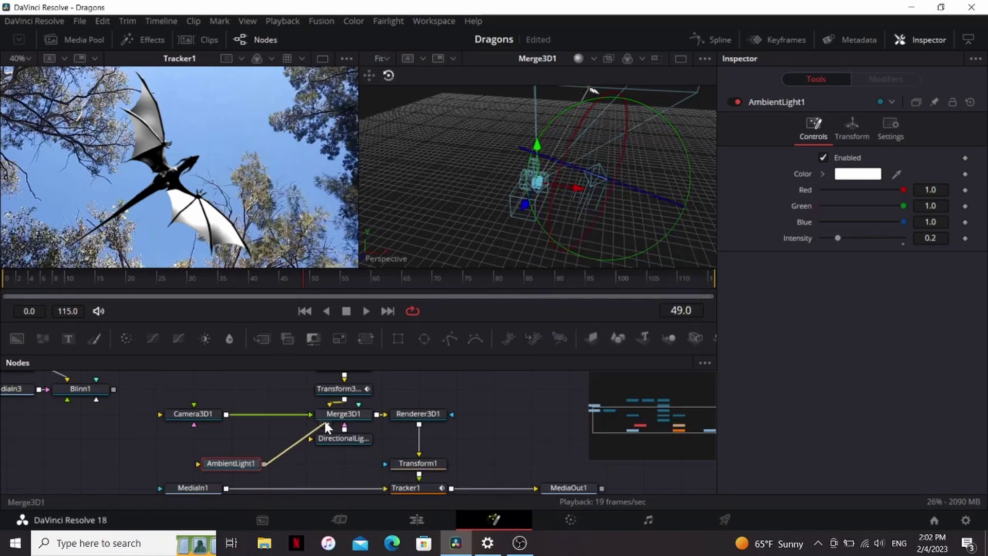
{"action": "left_click_drag", "start_coordinate": [242, 463], "coordinate": [265, 447]}
{"action": "scroll", "coordinate": [268, 446], "scroll_direction": "up", "scroll_amount": 2}
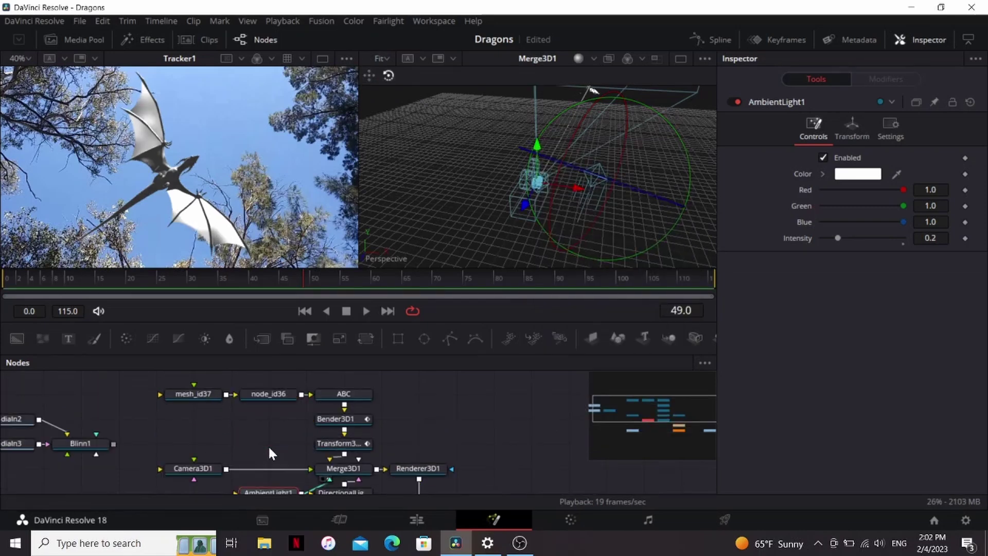
{"action": "left_click_drag", "start_coordinate": [114, 444], "coordinate": [182, 392]}
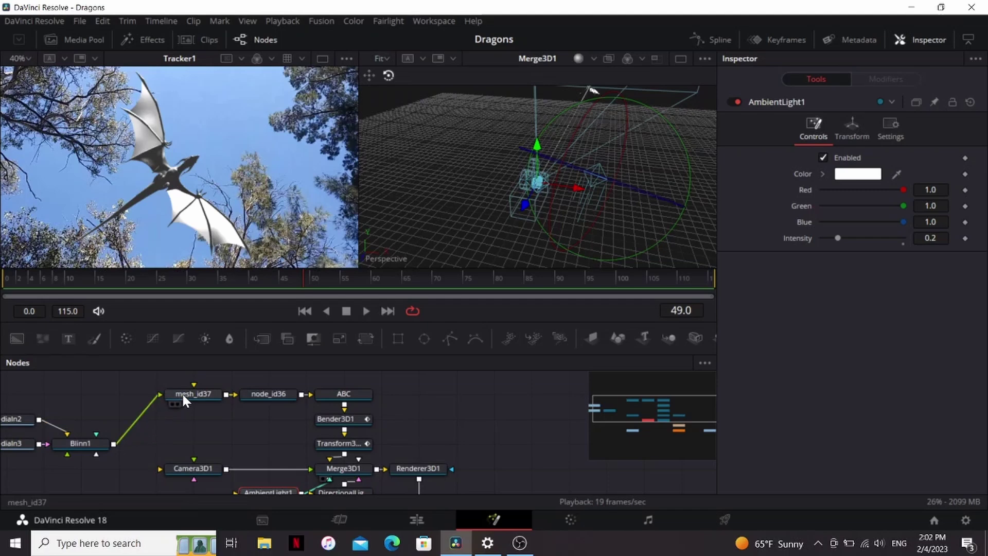
Enable the Vector output channel on Renderer3D1 and set its Image Depth to float16.
{"action": "left_click", "coordinate": [417, 469]}
{"action": "scroll", "coordinate": [430, 444], "scroll_direction": "down", "scroll_amount": 2}
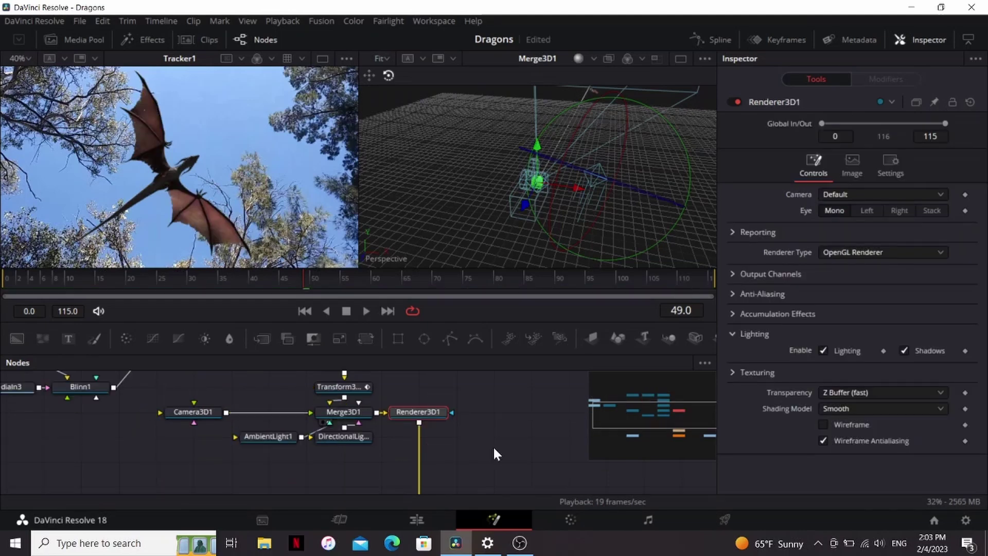
{"action": "left_click", "coordinate": [732, 273]}
{"action": "left_click", "coordinate": [823, 403]}
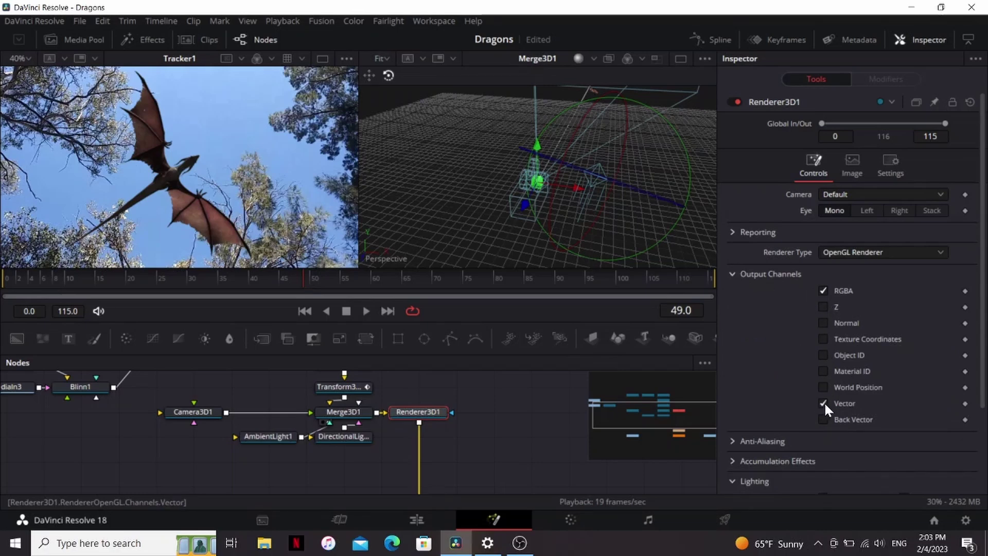
{"action": "left_click", "coordinate": [851, 166]}
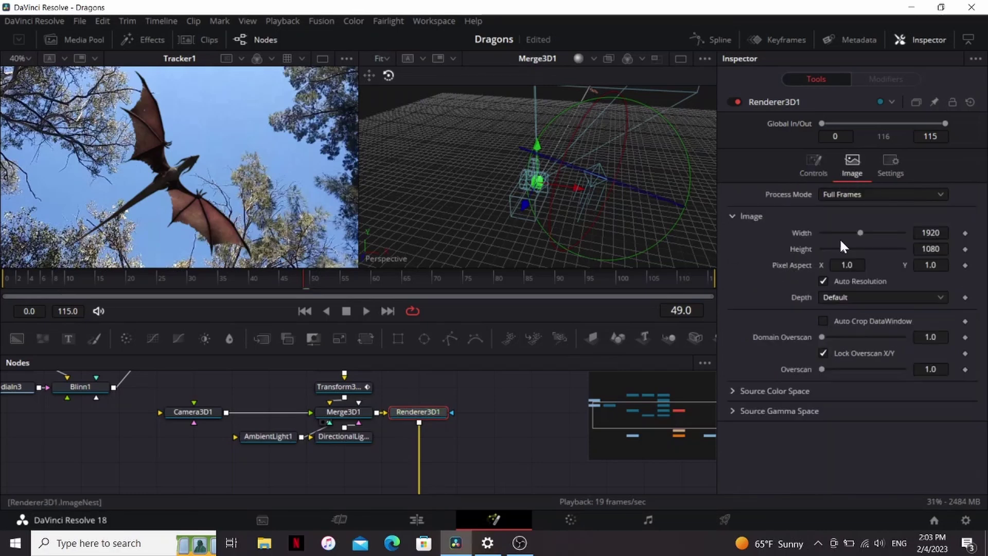
{"action": "left_click", "coordinate": [838, 299]}
{"action": "left_click", "coordinate": [839, 354]}
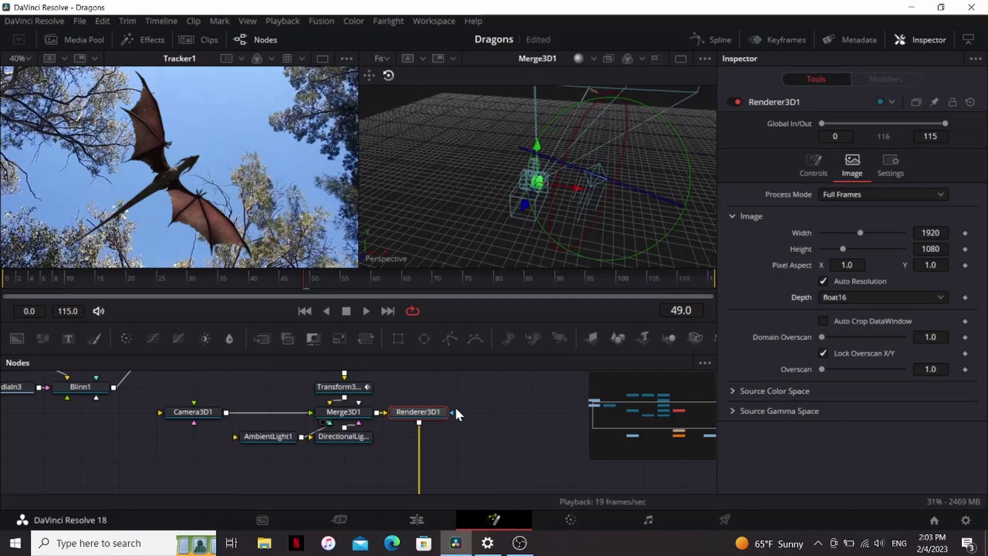
Insert a Vector Motion Blur node after the renderer.
{"action": "key", "text": "shift+space"}
{"action": "type", "text": "vbl"}
{"action": "key", "text": "Down"}
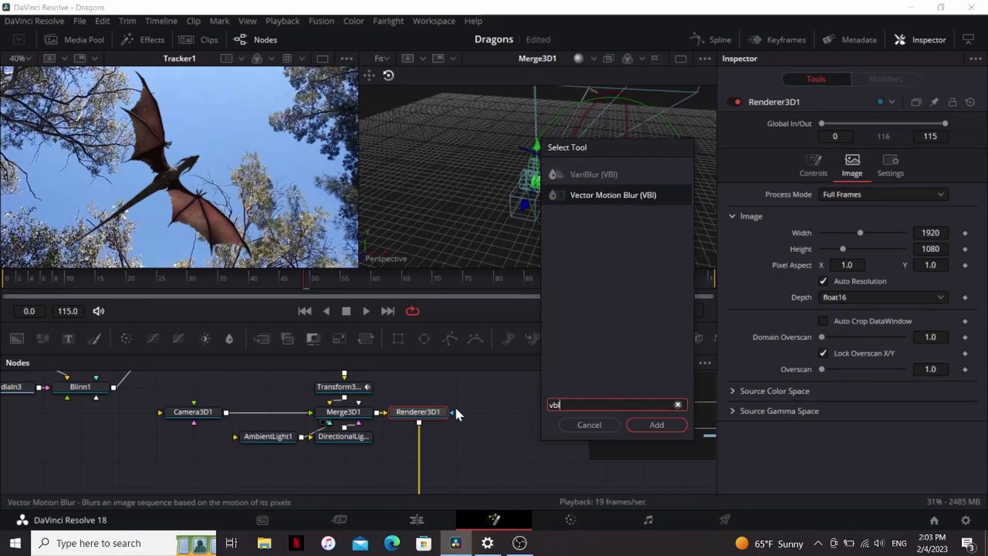
{"action": "key", "text": "Return"}
Step the original footage back to frame 45, then review VectorMotionBlur1's settings.
{"action": "scroll", "coordinate": [268, 432], "scroll_direction": "down", "scroll_amount": 2}
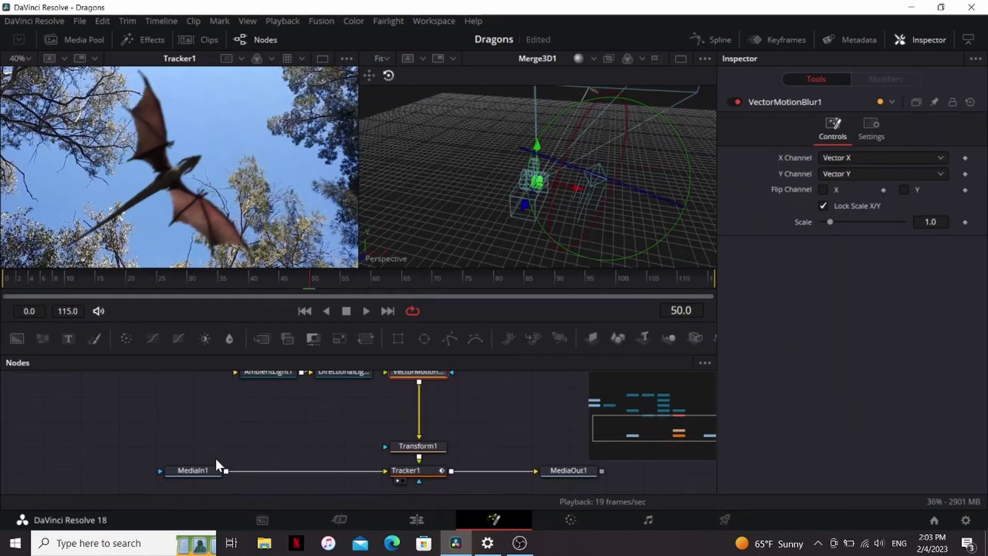
{"action": "left_click", "coordinate": [210, 468]}
{"action": "key", "text": "1"}
{"action": "key", "text": "2"}
{"action": "key", "text": "Left"}
{"action": "key", "text": "Left"}
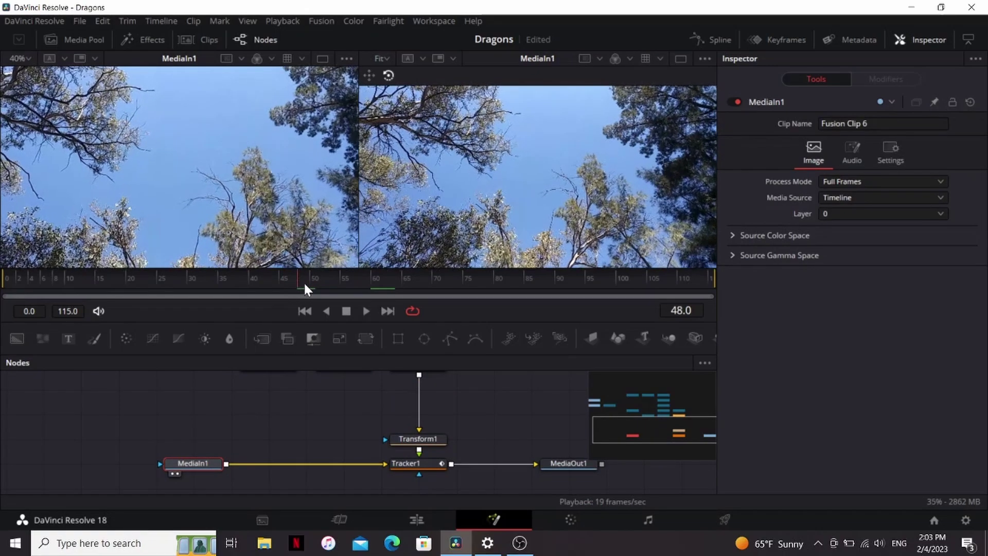
{"action": "left_click_drag", "start_coordinate": [304, 284], "coordinate": [294, 275]}
{"action": "scroll", "coordinate": [218, 163], "scroll_direction": "up", "scroll_amount": 5}
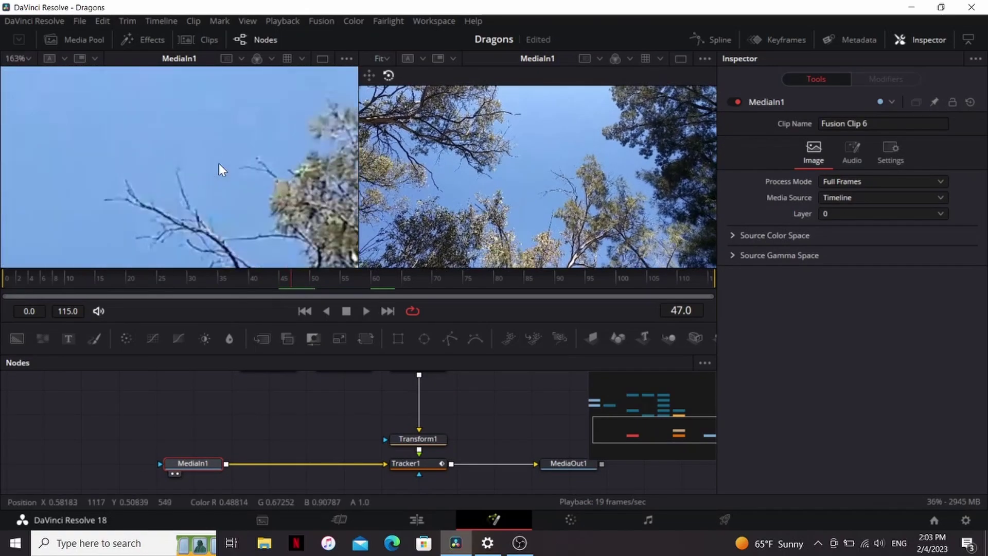
{"action": "left_click", "coordinate": [280, 275]}
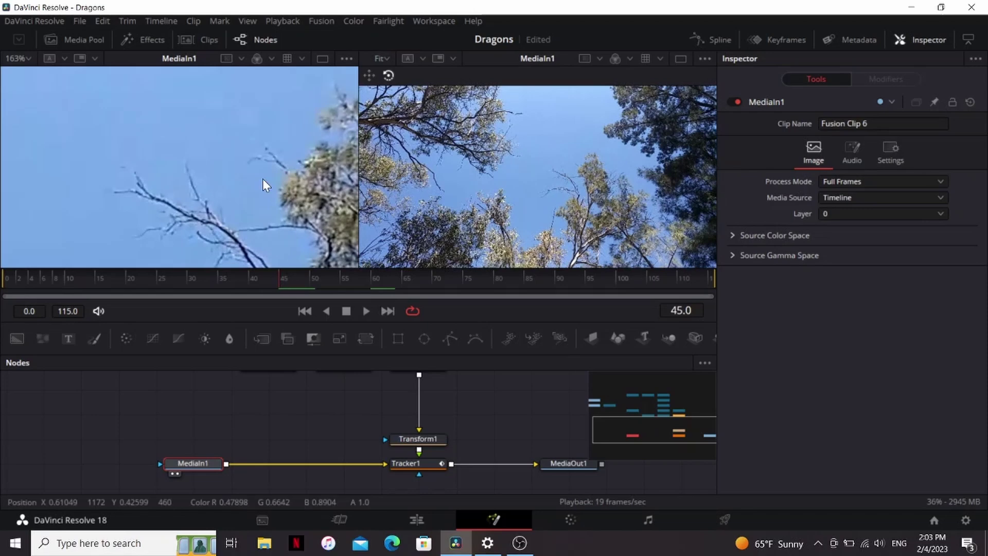
{"action": "key", "text": "shift+z"}
{"action": "scroll", "coordinate": [426, 421], "scroll_direction": "up", "scroll_amount": 1}
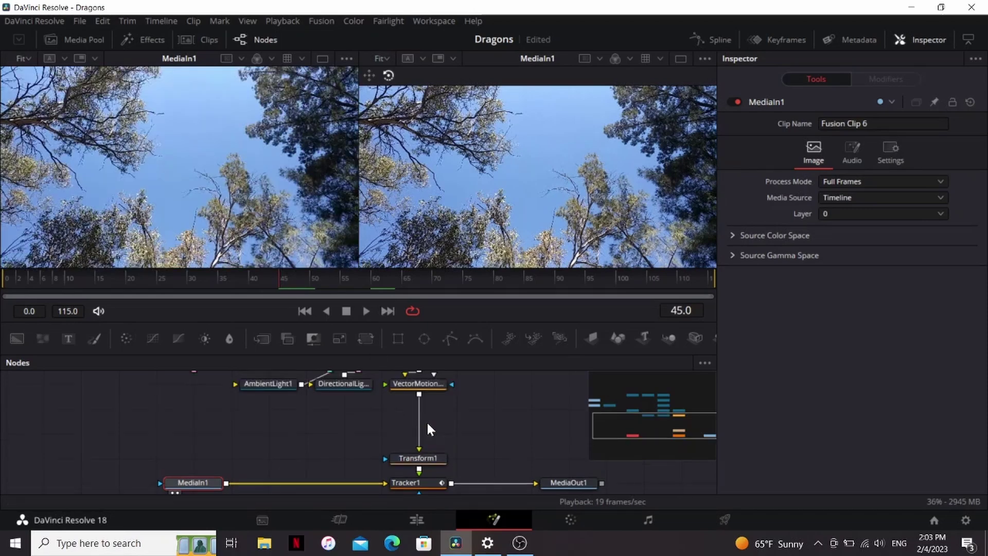
{"action": "left_click", "coordinate": [432, 386]}
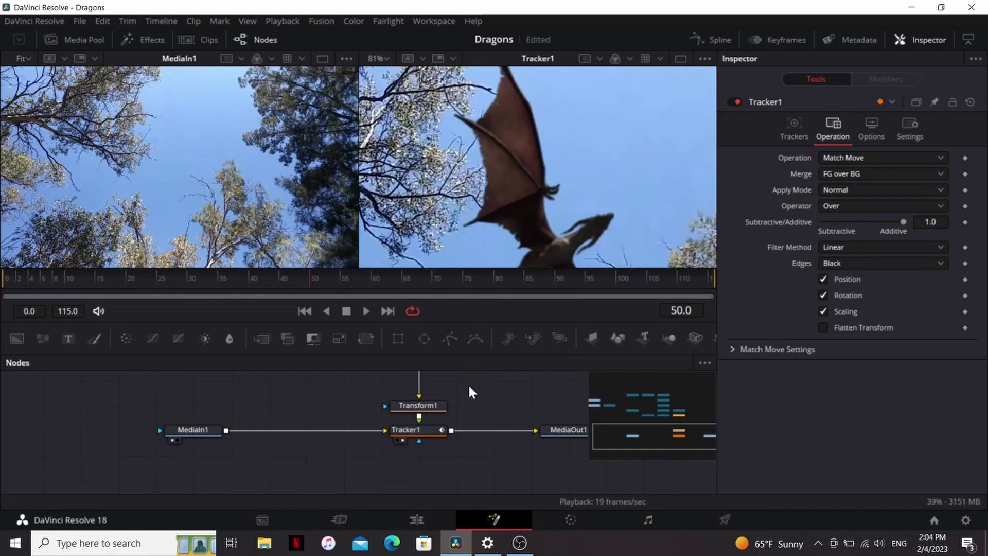
{"action": "scroll", "coordinate": [468, 384], "scroll_direction": "up", "scroll_amount": 2}
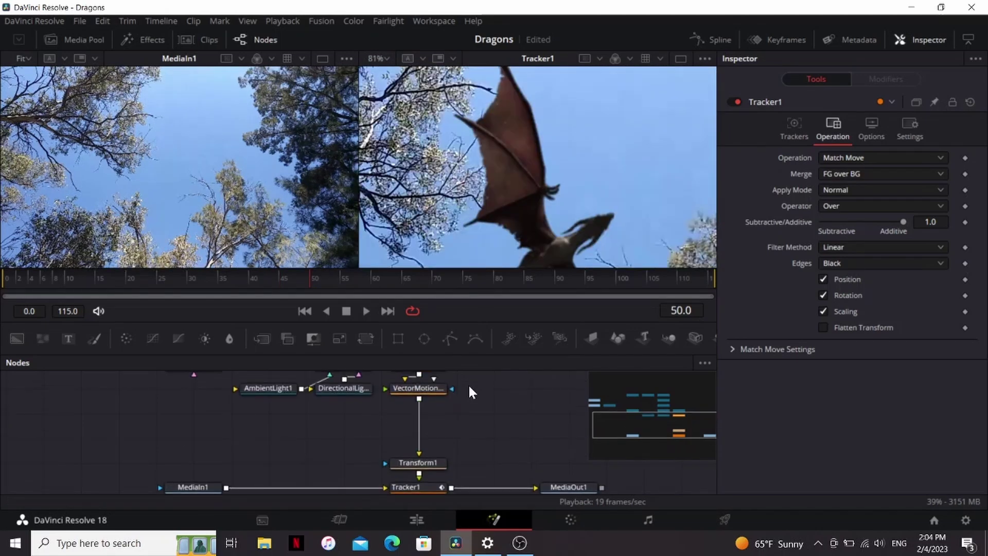
Insert a Sharpen node after VectorMotionBlur1.
{"action": "left_click", "coordinate": [419, 395]}
{"action": "type", "text": "sharp"}
{"action": "key", "text": "Return"}
{"action": "scroll", "coordinate": [527, 169], "scroll_direction": "up", "scroll_amount": 2}
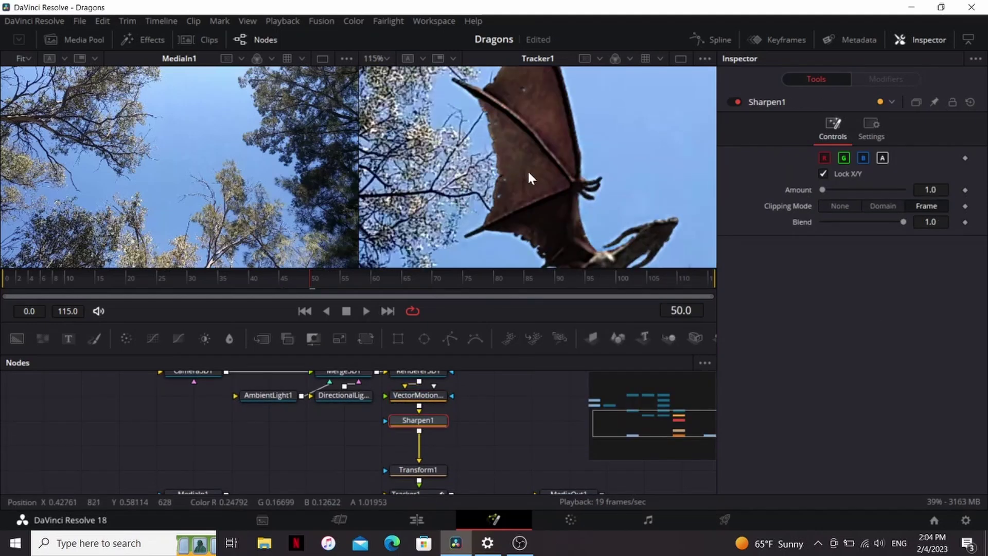
Check the render's alpha channel, then turn off the viewer's checkerboard background.
{"action": "key", "text": "a"}
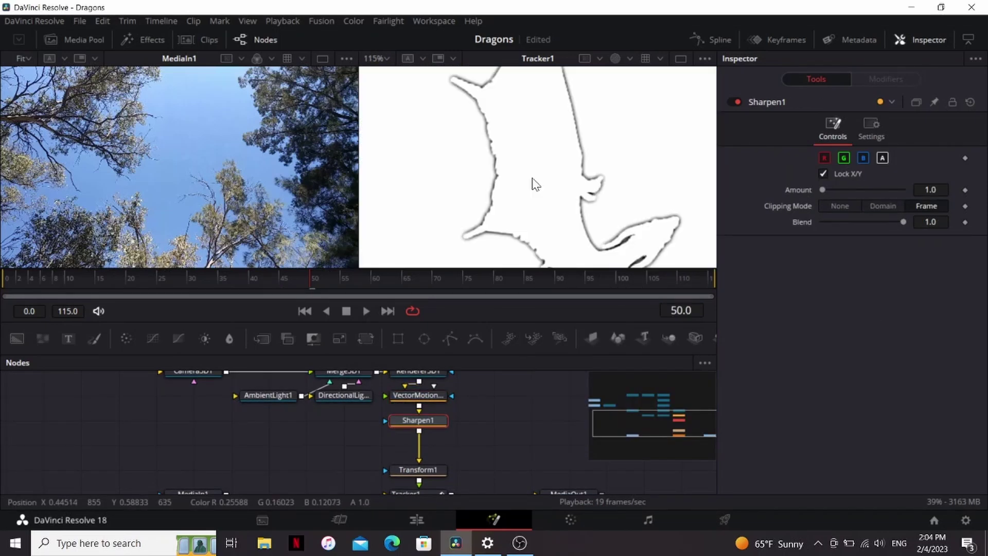
{"action": "scroll", "coordinate": [535, 185], "scroll_direction": "down", "scroll_amount": 2}
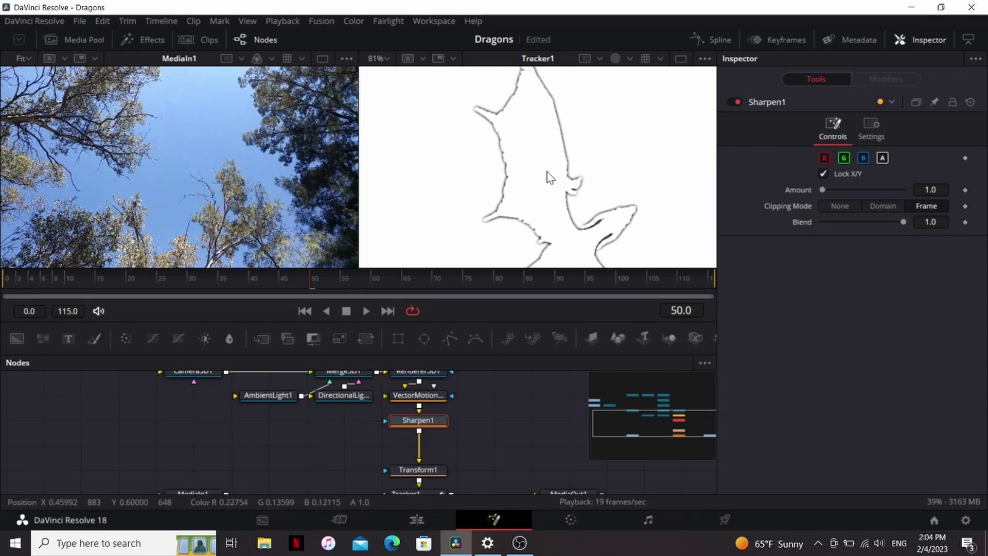
{"action": "key", "text": "c"}
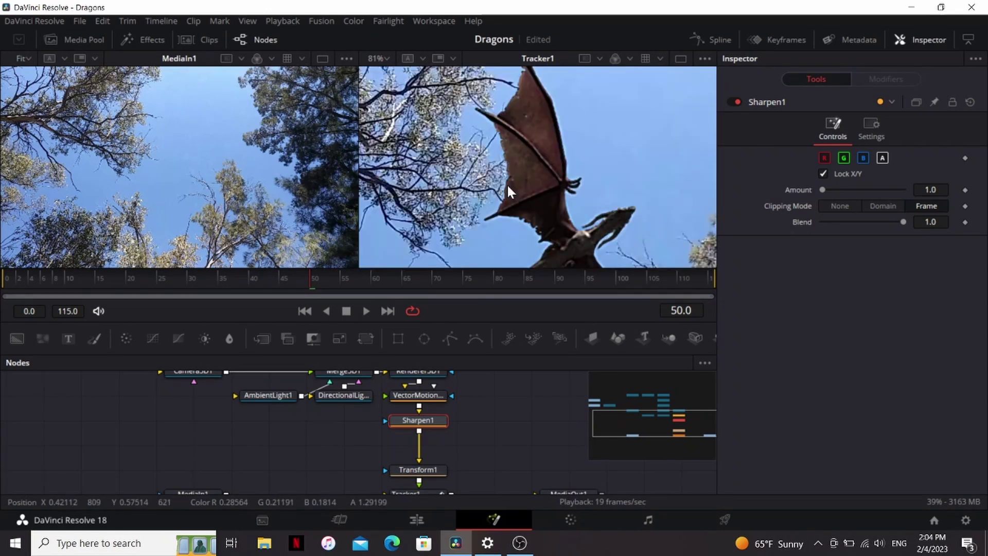
{"action": "right_click", "coordinate": [507, 183]}
{"action": "mouse_move", "coordinate": [635, 232]}
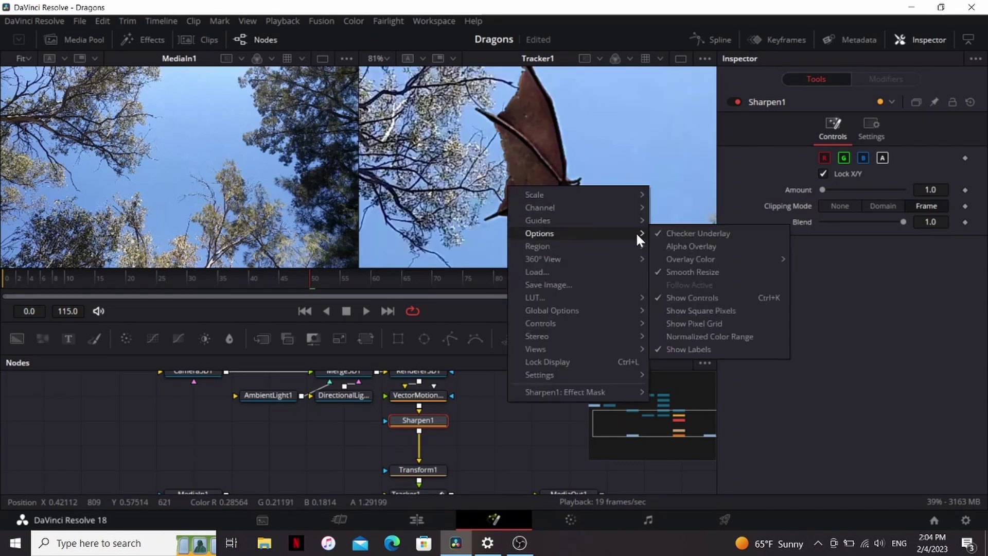
{"action": "left_click", "coordinate": [678, 232]}
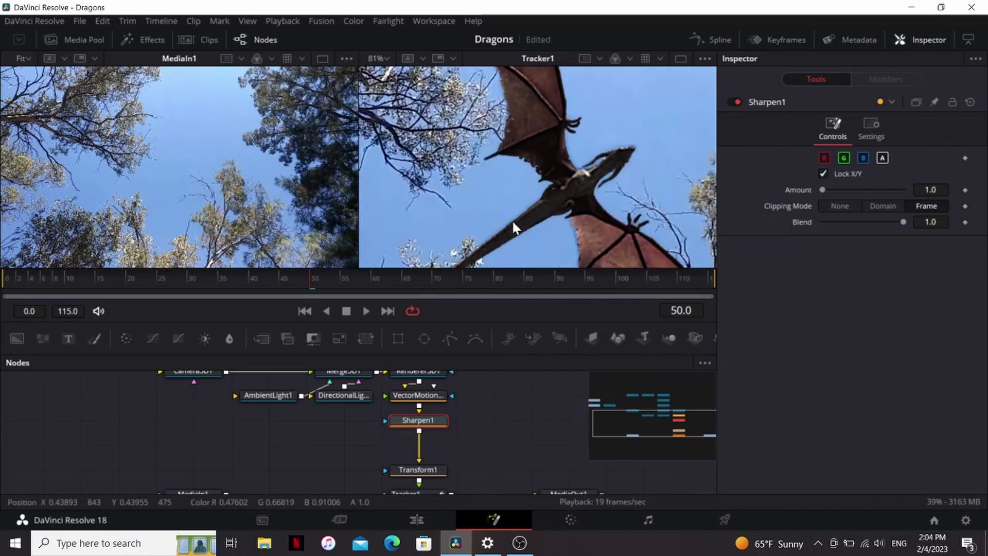
Duplicate the MediaIn1 footage node and move the copy MediaIn1_1 aside.
{"action": "scroll", "coordinate": [472, 435], "scroll_direction": "down", "scroll_amount": 3}
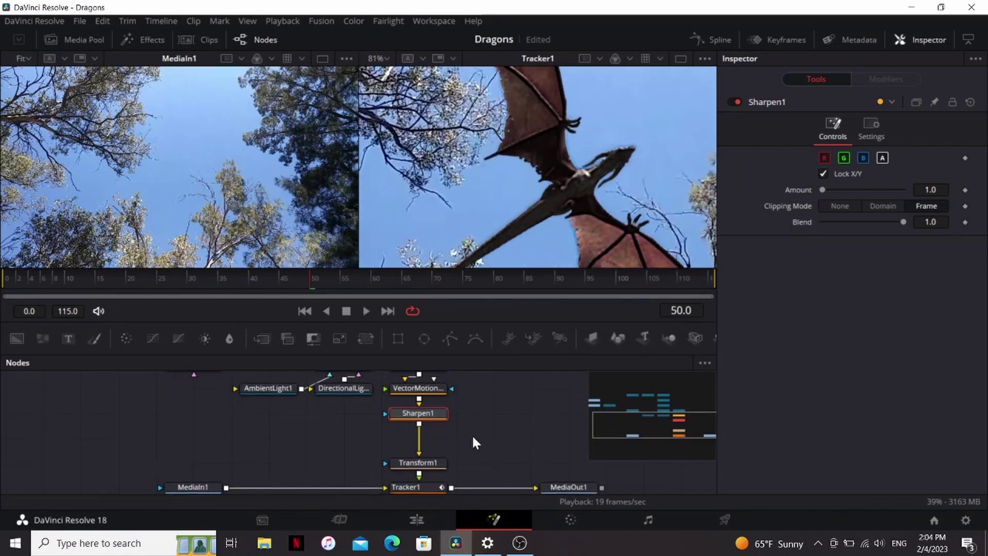
{"action": "scroll", "coordinate": [472, 434], "scroll_direction": "right", "scroll_amount": 3}
{"action": "scroll", "coordinate": [472, 434], "scroll_direction": "down", "scroll_amount": 1}
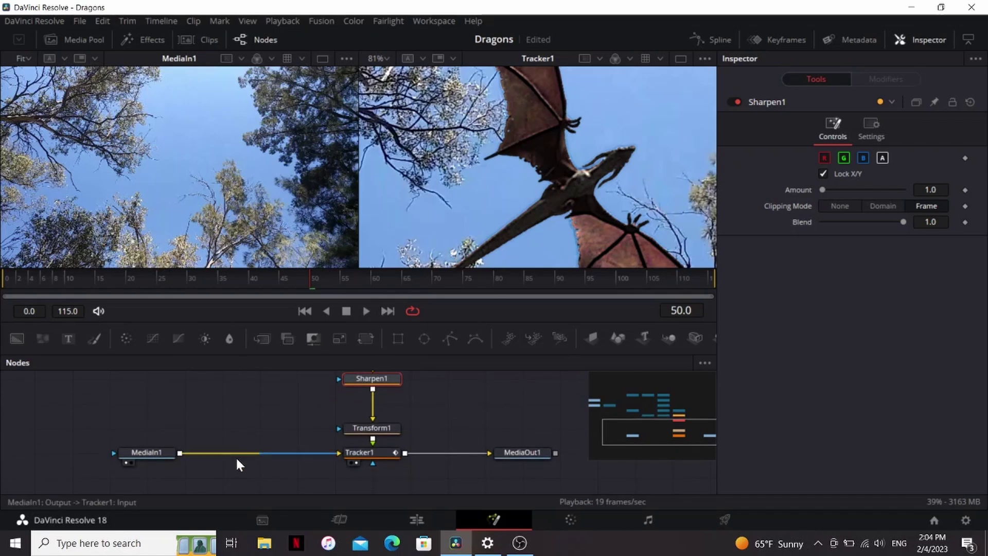
{"action": "left_click", "coordinate": [160, 454]}
{"action": "key", "text": "ctrl+c"}
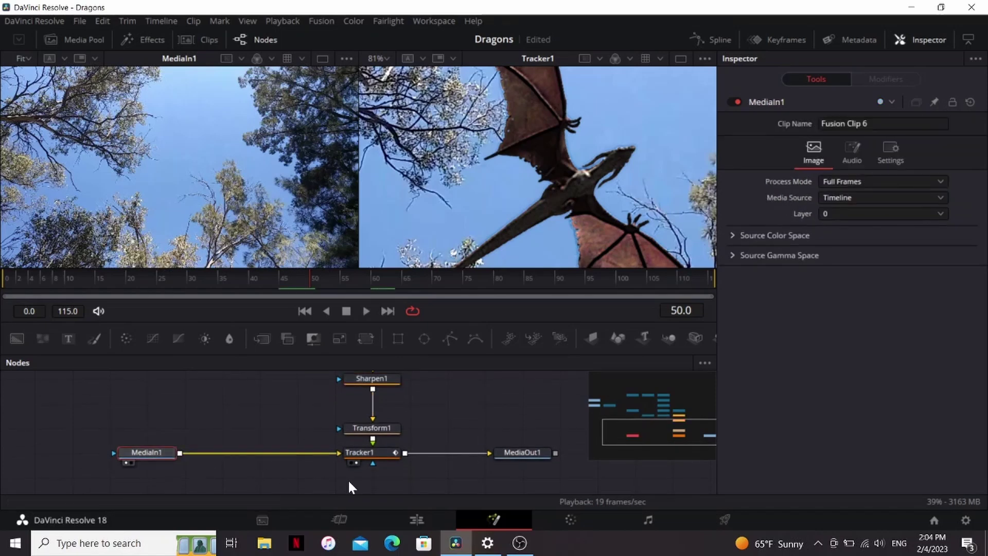
{"action": "key", "text": "ctrl+v"}
{"action": "left_click_drag", "start_coordinate": [351, 465], "coordinate": [407, 464]}
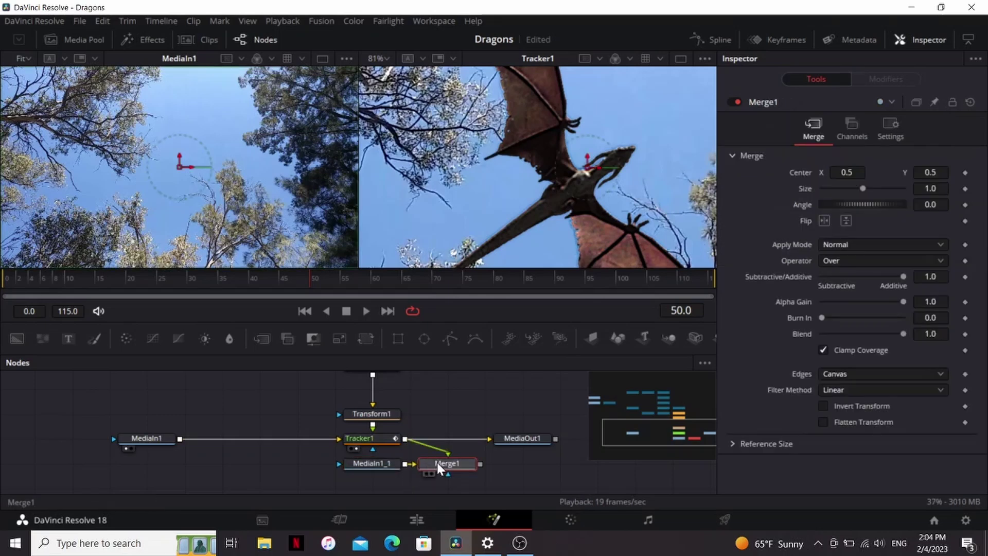
{"action": "left_click", "coordinate": [383, 386]}
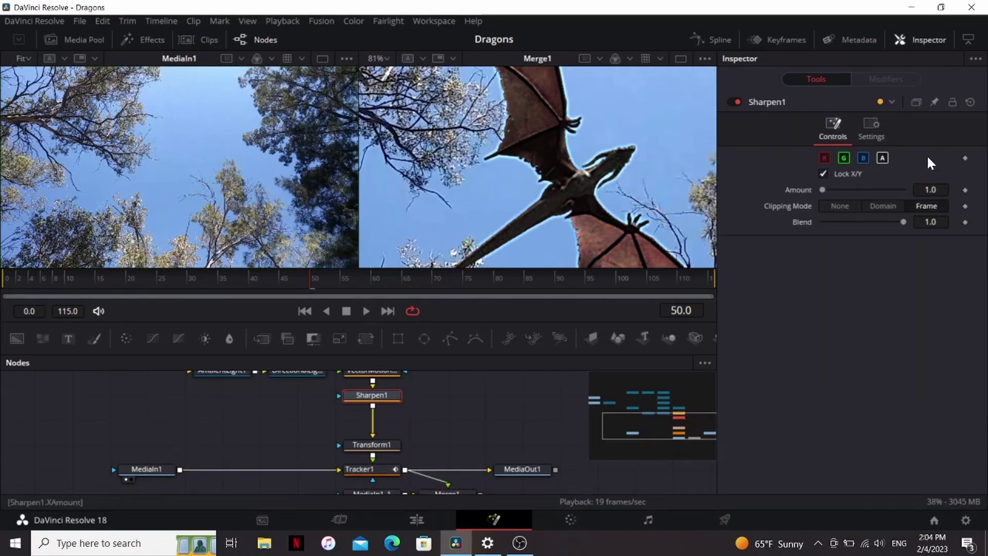
Set Sharpen1's Amount to 0.3.
{"action": "left_click", "coordinate": [930, 190]}
{"action": "type", "text": "0.3"}
{"action": "key", "text": "Tab"}
{"action": "scroll", "coordinate": [494, 127], "scroll_direction": "up", "scroll_amount": 5}
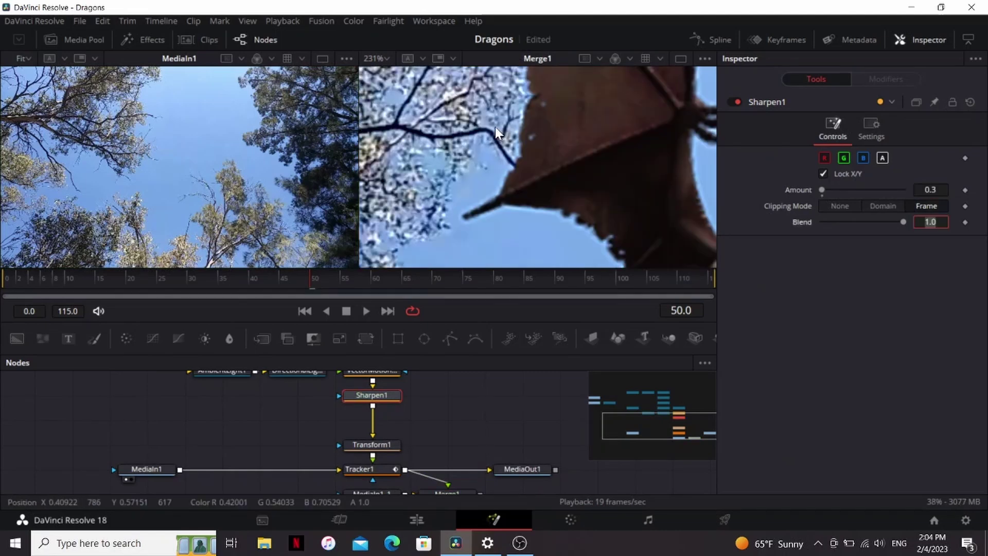
{"action": "left_click", "coordinate": [476, 166]}
{"action": "key", "text": "ctrl+f"}
Add JPEG Damage after Sharpen1 with Quality around 46.99.
{"action": "key", "text": "shift+space"}
{"action": "type", "text": "jp"}
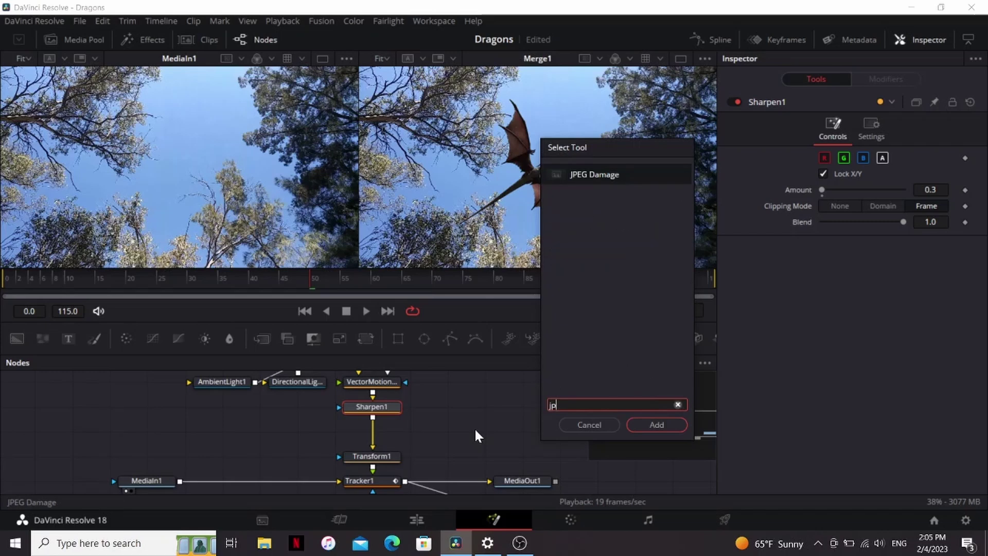
{"action": "key", "text": "Return"}
{"action": "left_click_drag", "start_coordinate": [831, 157], "coordinate": [860, 158]}
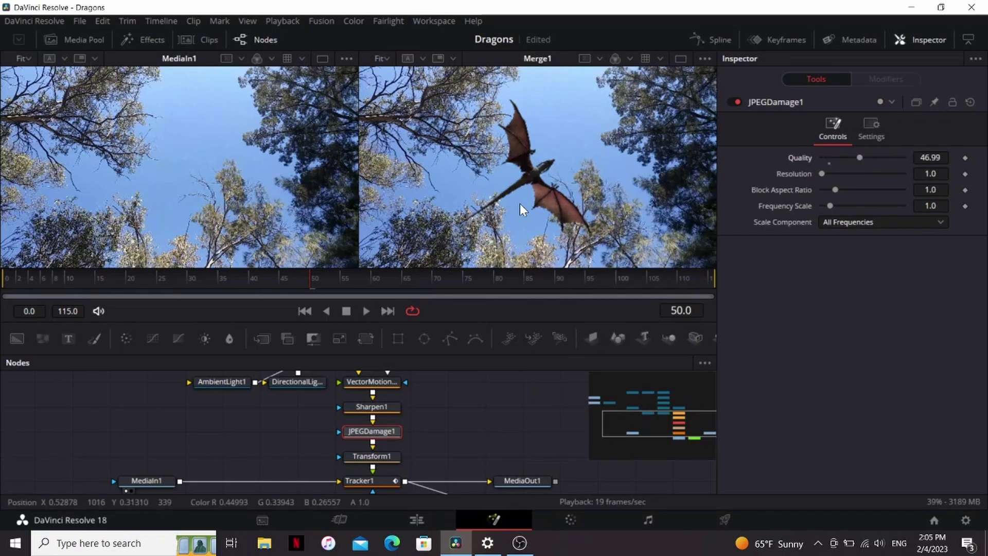
{"action": "scroll", "coordinate": [518, 200], "scroll_direction": "up", "scroll_amount": 1}
{"action": "scroll", "coordinate": [516, 201], "scroll_direction": "up", "scroll_amount": 1}
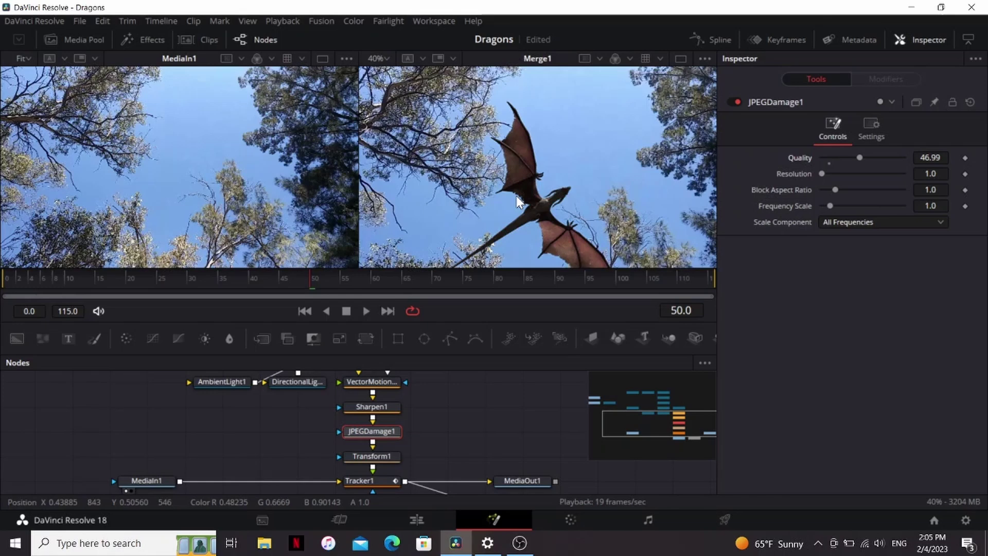
Insert a Match Tint node after JPEGDamage1 using the 'mat' search.
{"action": "scroll", "coordinate": [381, 388], "scroll_direction": "down", "scroll_amount": 1}
{"action": "left_click", "coordinate": [381, 395]}
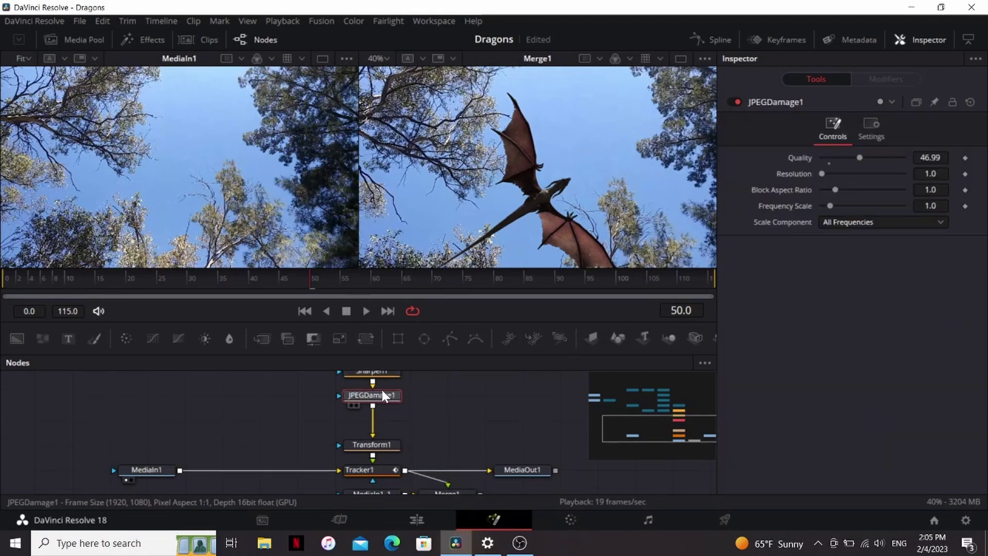
{"action": "key", "text": "shift+space"}
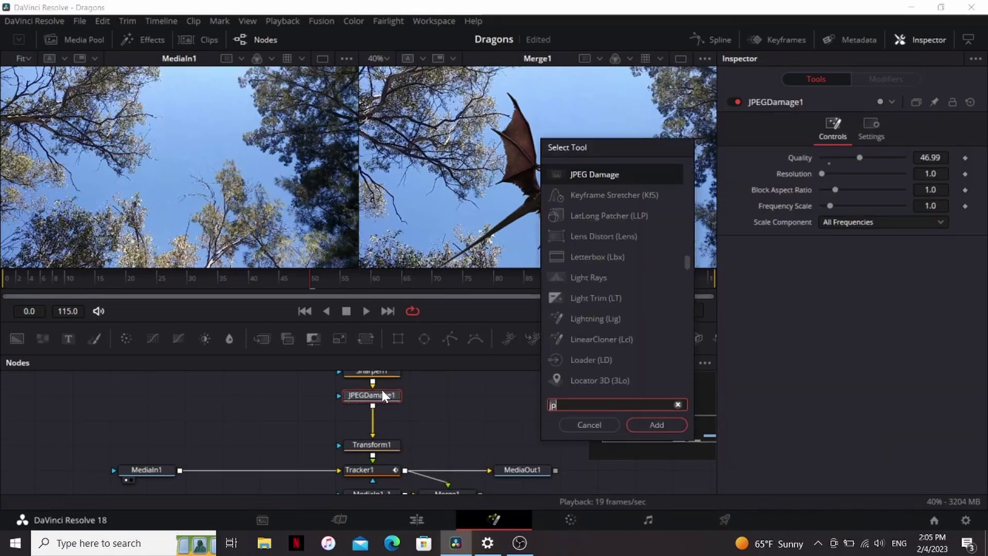
{"action": "type", "text": "mat"}
{"action": "key", "text": "Return"}
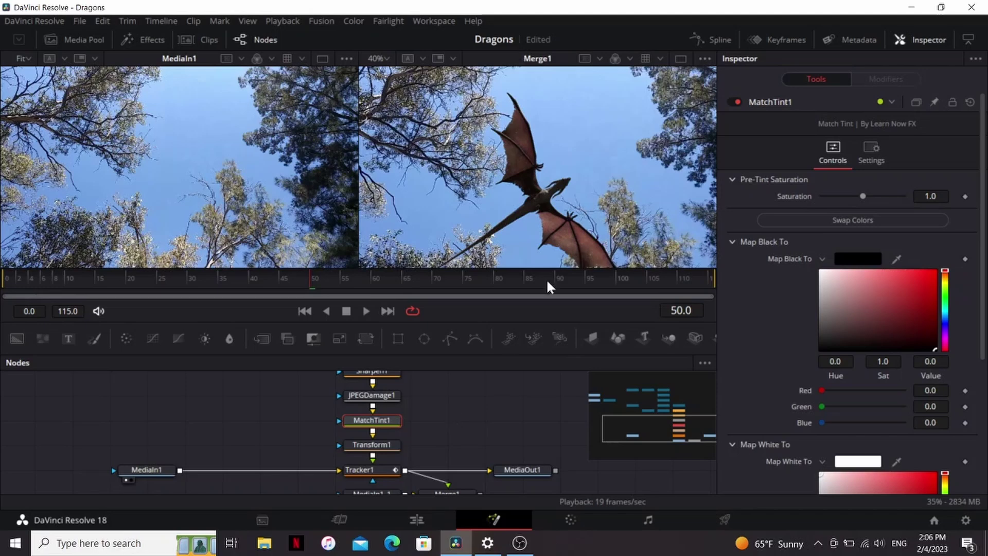
{"action": "scroll", "coordinate": [766, 338], "scroll_direction": "down", "scroll_amount": 4}
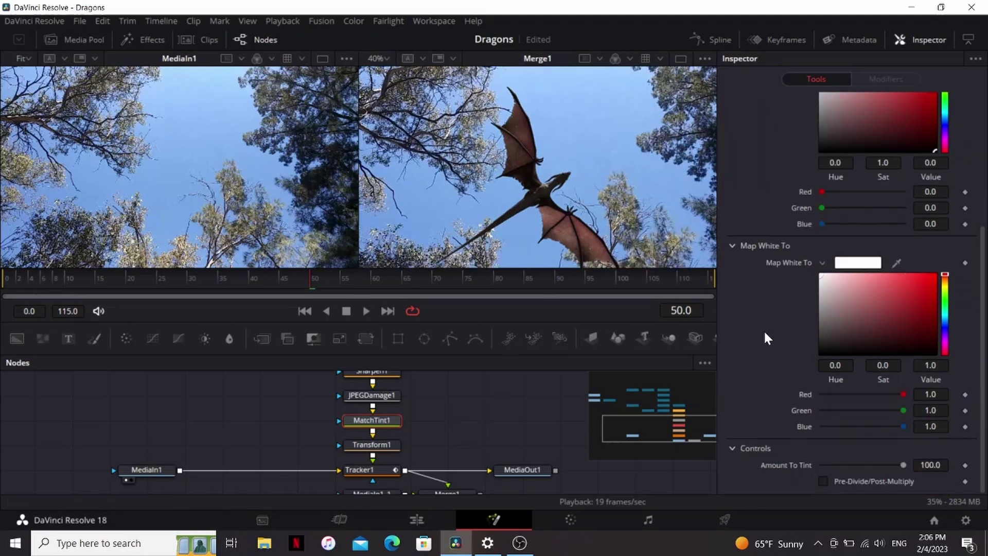
{"action": "scroll", "coordinate": [785, 329], "scroll_direction": "up", "scroll_amount": 5}
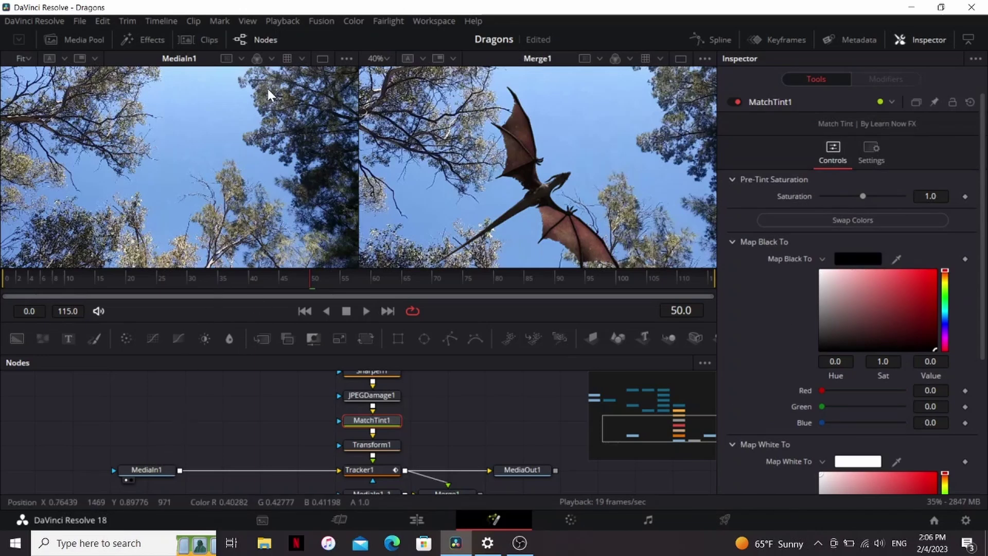
{"action": "scroll", "coordinate": [270, 127], "scroll_direction": "up", "scroll_amount": 3}
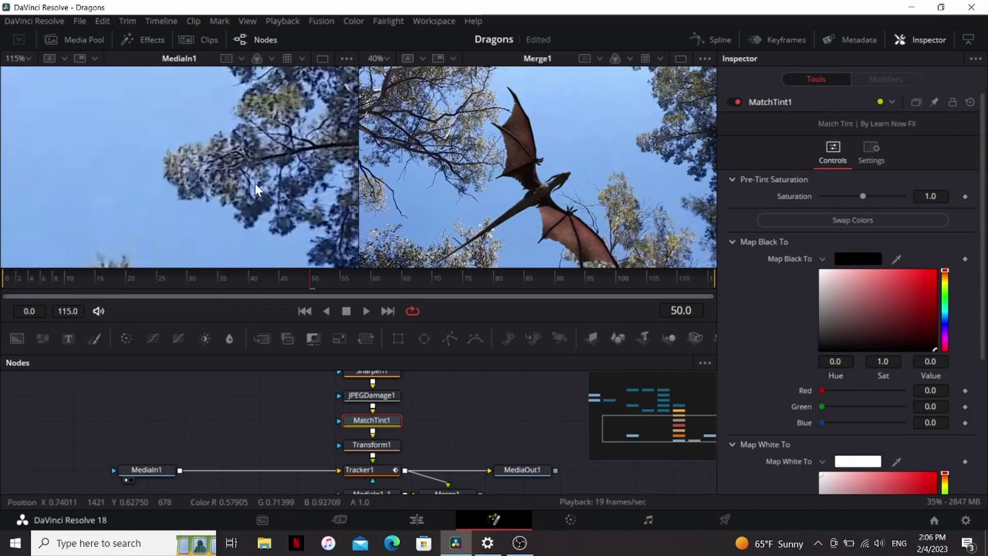
{"action": "scroll", "coordinate": [256, 183], "scroll_direction": "up", "scroll_amount": 2}
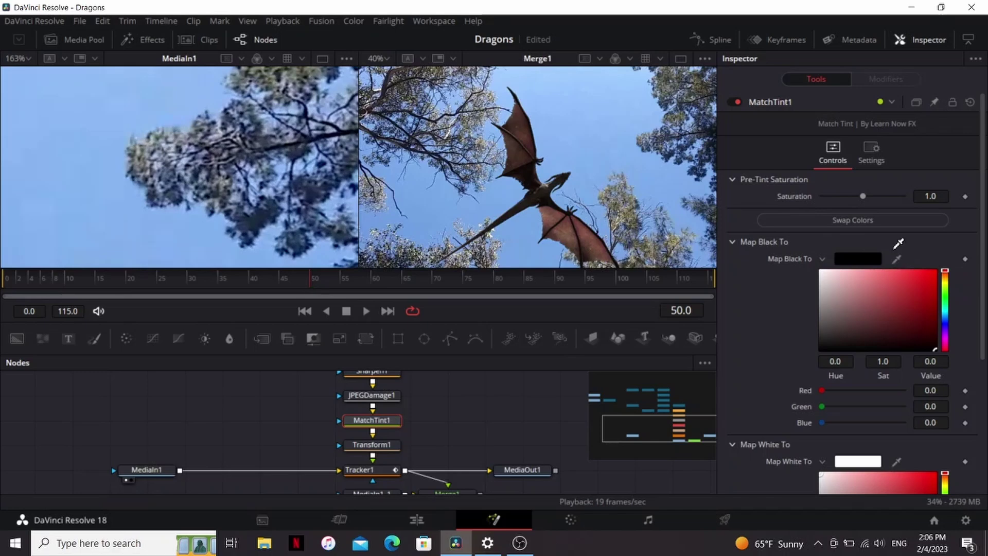
Map black to a dark blue sampled from the trees and set Amount To Tint 66.1.
{"action": "left_click_drag", "start_coordinate": [896, 259], "coordinate": [350, 234]}
{"action": "scroll", "coordinate": [884, 464], "scroll_direction": "down", "scroll_amount": 4}
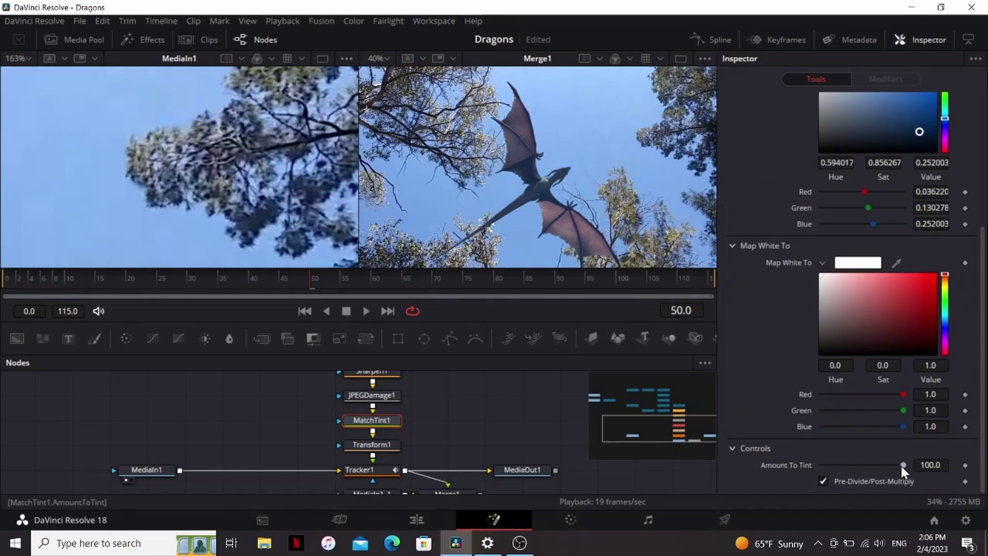
{"action": "left_click_drag", "start_coordinate": [900, 464], "coordinate": [864, 466]}
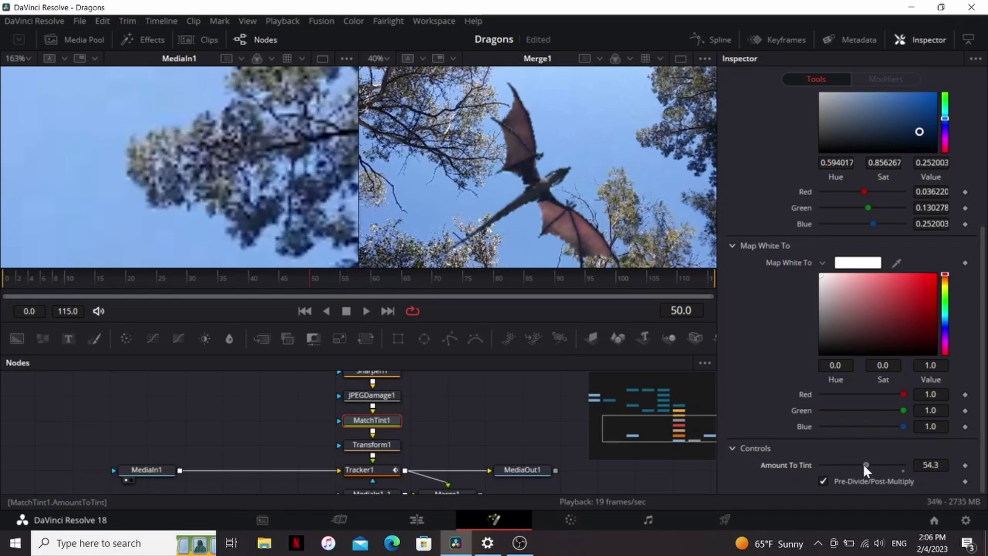
{"action": "scroll", "coordinate": [863, 463], "scroll_direction": "up", "scroll_amount": 5}
{"action": "left_click", "coordinate": [737, 101]}
{"action": "left_click", "coordinate": [737, 100]}
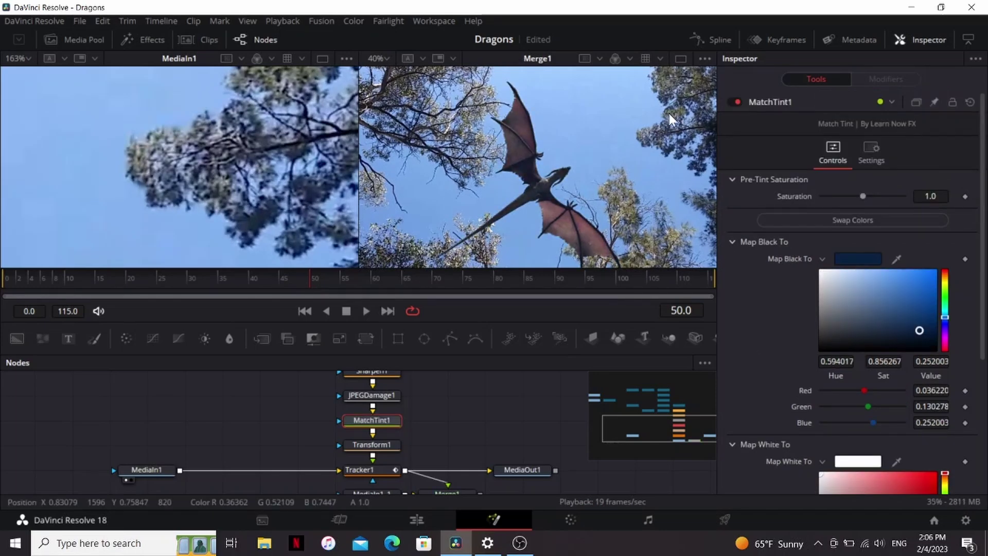
{"action": "scroll", "coordinate": [731, 316], "scroll_direction": "down", "scroll_amount": 5}
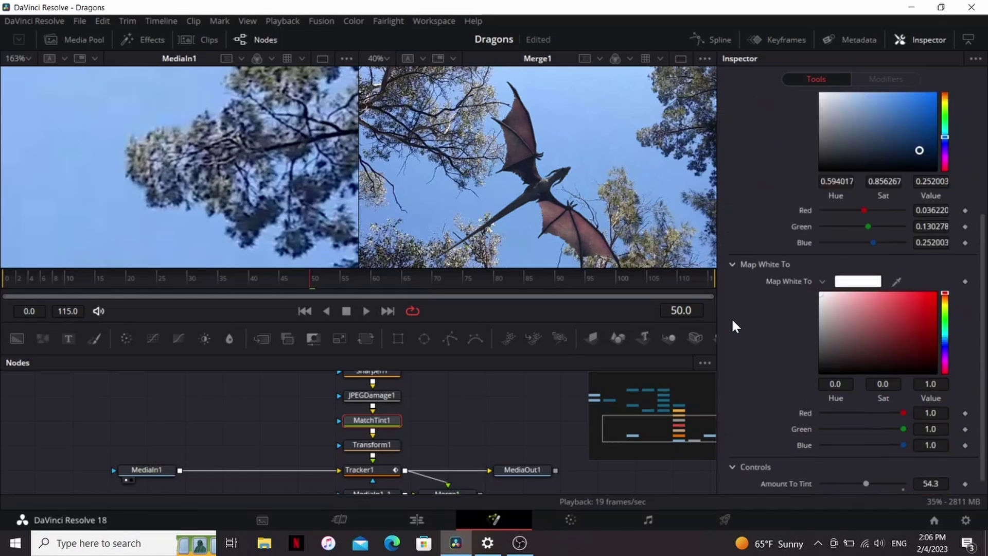
{"action": "left_click_drag", "start_coordinate": [866, 465], "coordinate": [875, 466]}
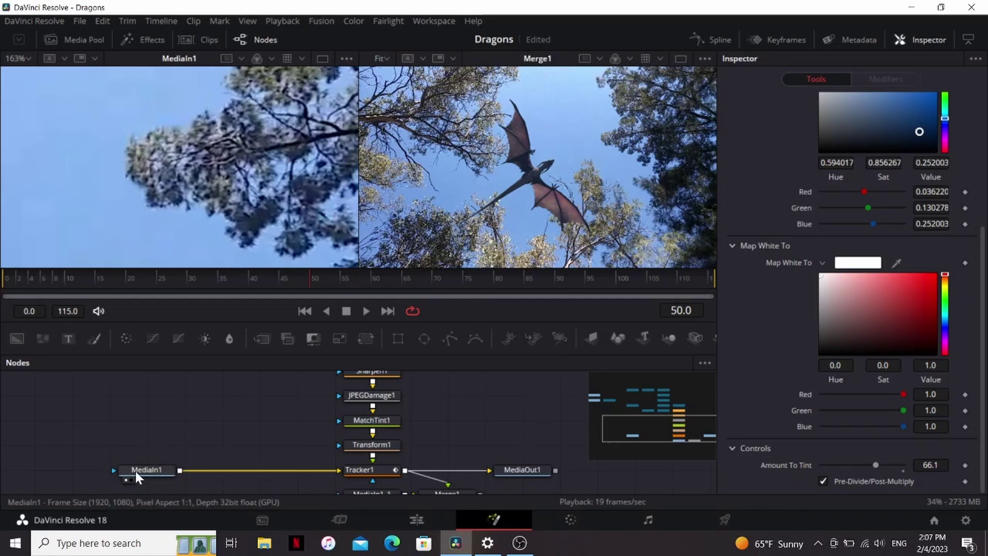
Paste another copy of the footage input and add a Delta Keyer after it.
{"action": "key", "text": "ctrl+f"}
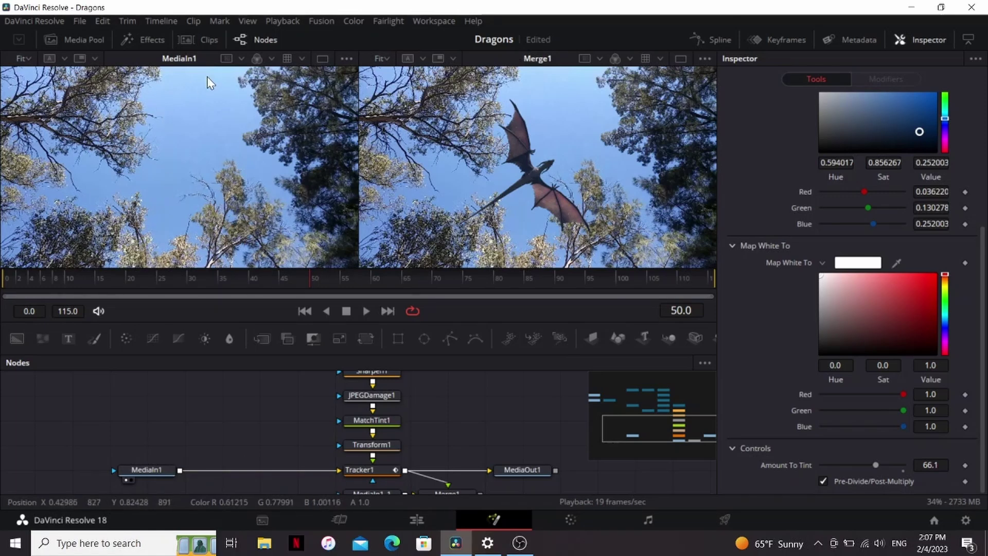
{"action": "left_click", "coordinate": [163, 466]}
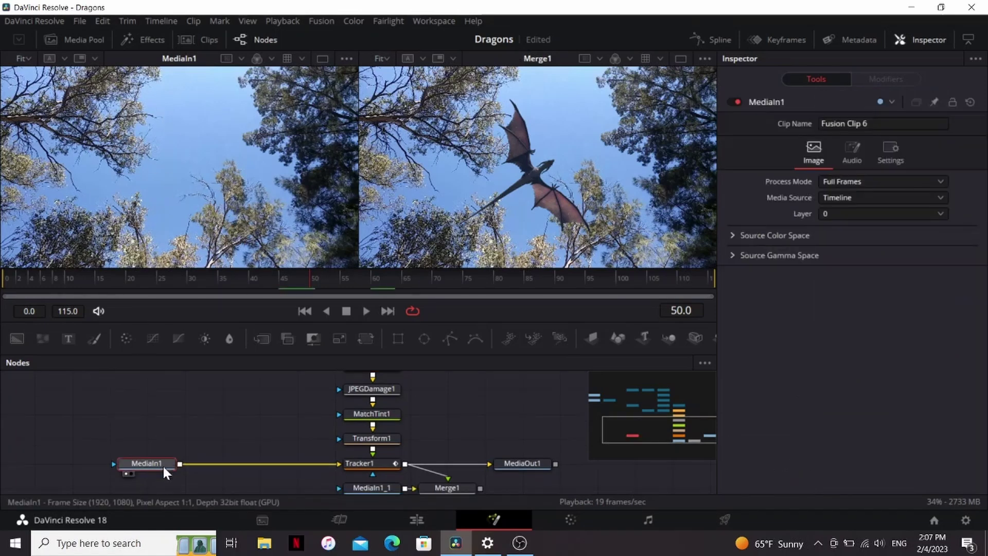
{"action": "key", "text": "ctrl+v"}
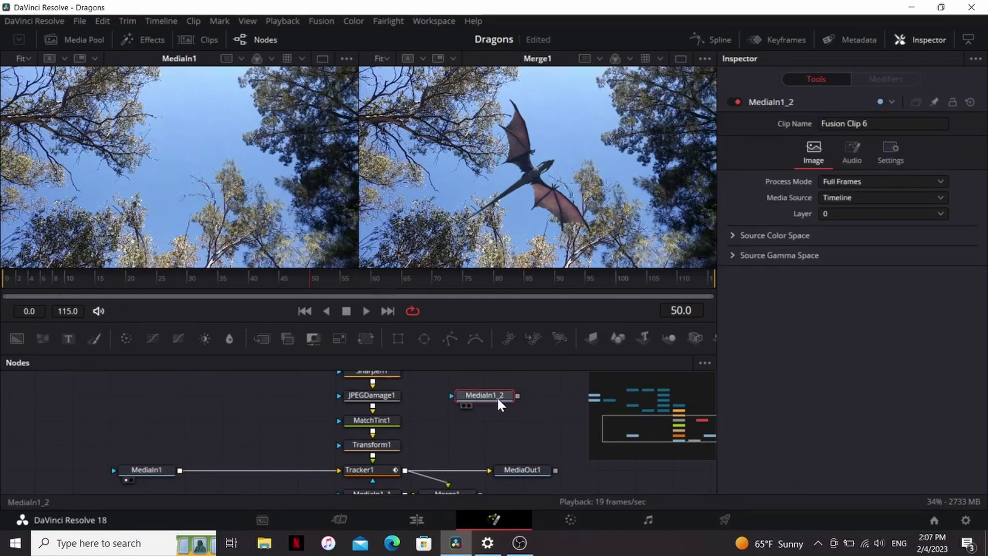
{"action": "key", "text": "shift+space"}
{"action": "type", "text": "dle"}
{"action": "key", "text": "Return"}
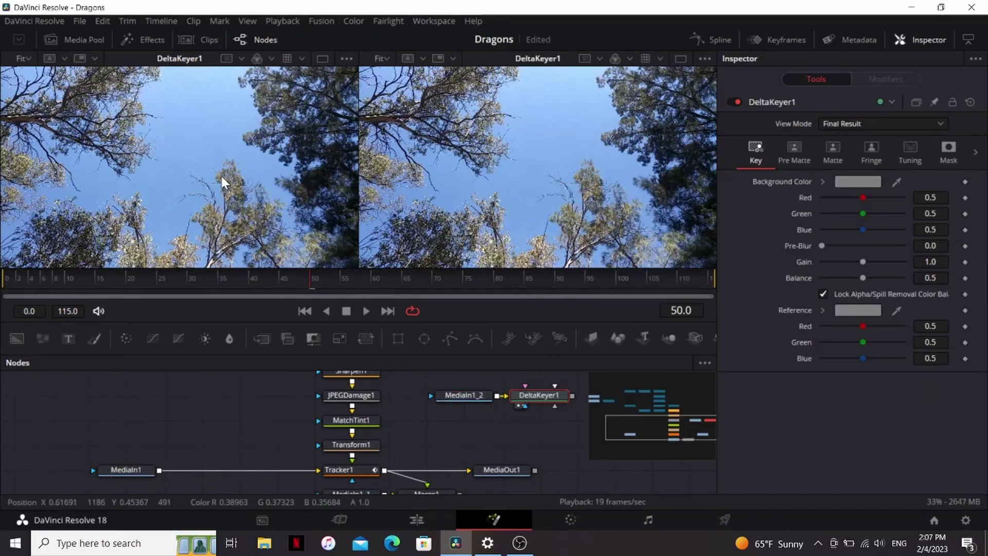
Key out the sky blue and raise Matte Threshold Low to 0.144.
{"action": "key", "text": "a"}
{"action": "left_click_drag", "start_coordinate": [896, 182], "coordinate": [553, 121]}
{"action": "left_click", "coordinate": [833, 151]}
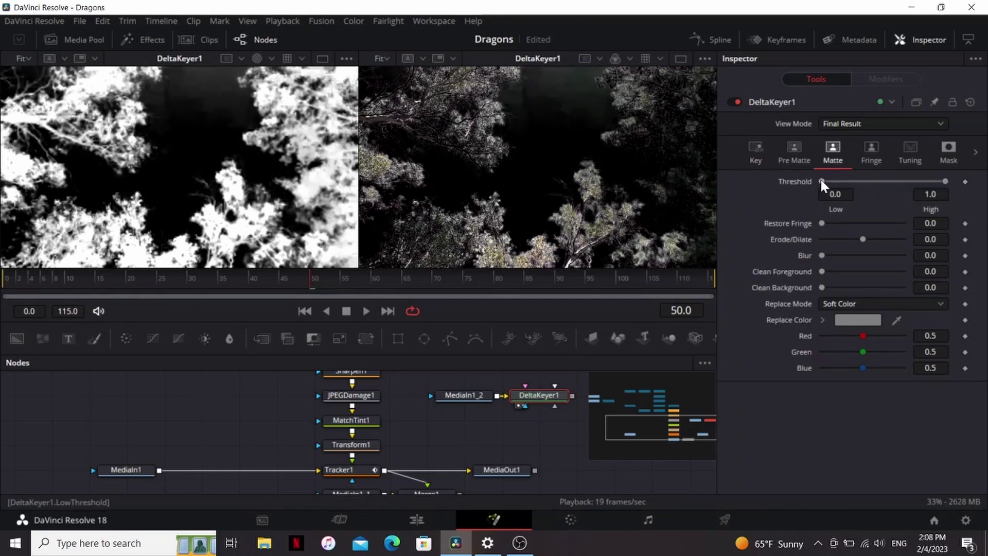
{"action": "left_click_drag", "start_coordinate": [821, 181], "coordinate": [838, 181]}
Merge the keyed trees over Merge1 in Merge2 and connect it to MediaOut1.
{"action": "left_click", "coordinate": [609, 429]}
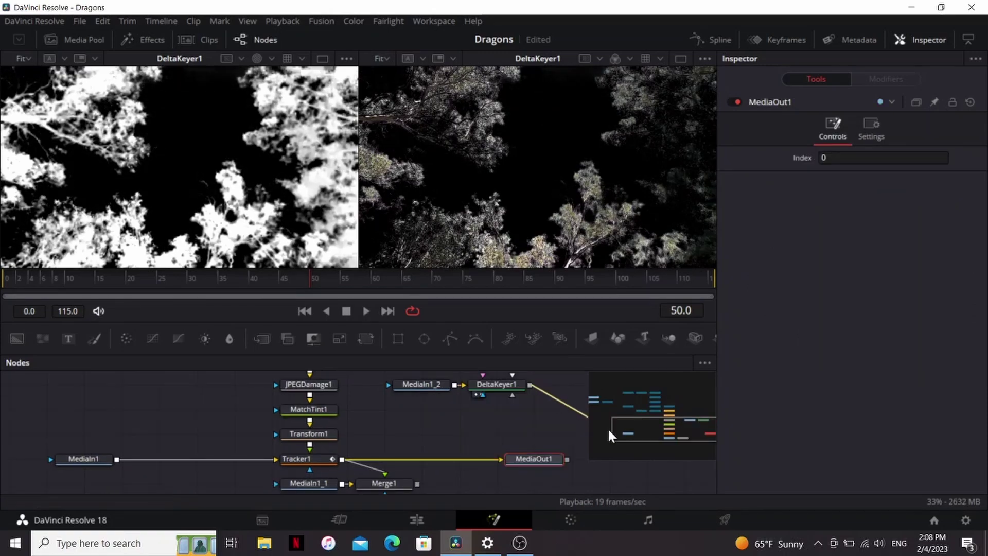
{"action": "left_click_drag", "start_coordinate": [515, 390], "coordinate": [414, 482]}
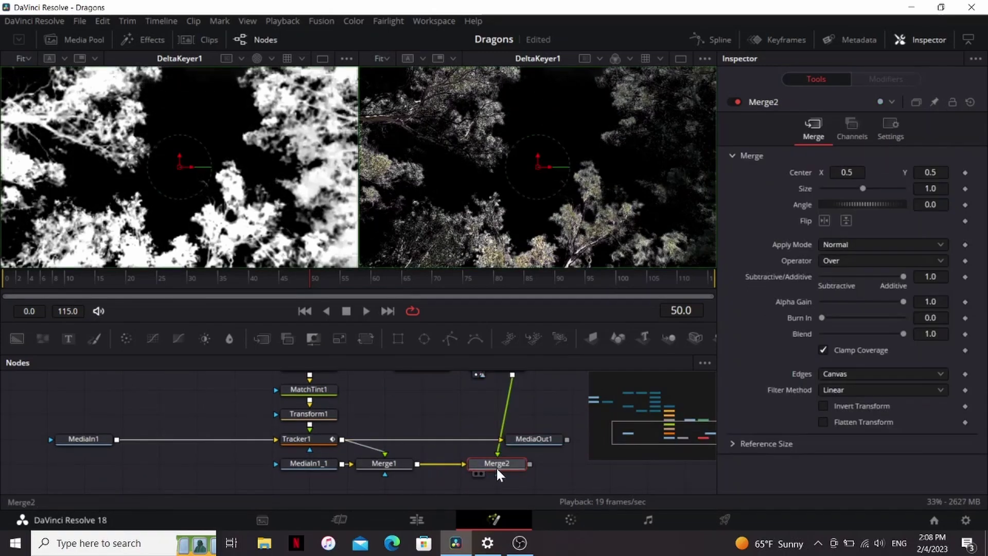
{"action": "left_click_drag", "start_coordinate": [496, 466], "coordinate": [542, 206]}
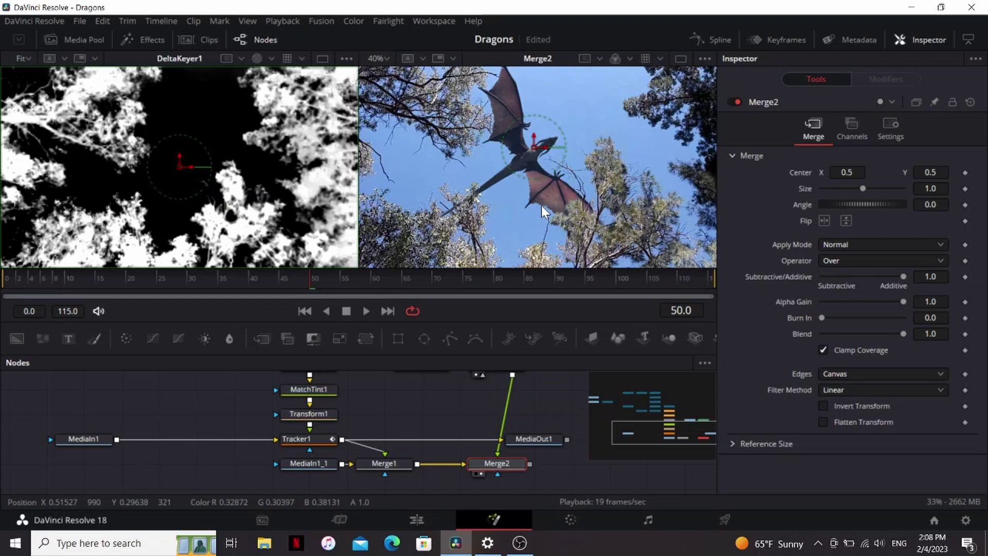
{"action": "left_click_drag", "start_coordinate": [533, 438], "coordinate": [570, 438]}
{"action": "left_click_drag", "start_coordinate": [530, 463], "coordinate": [536, 438]}
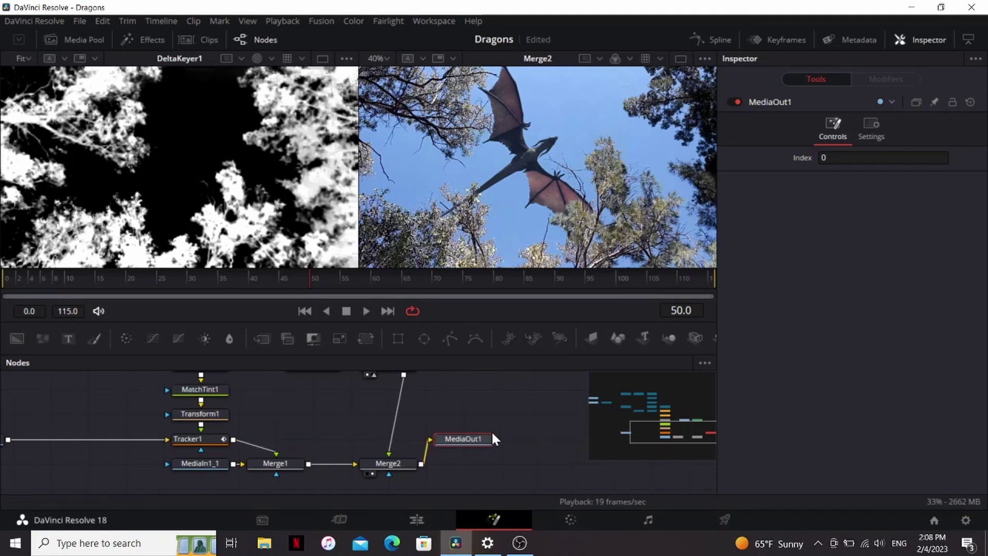